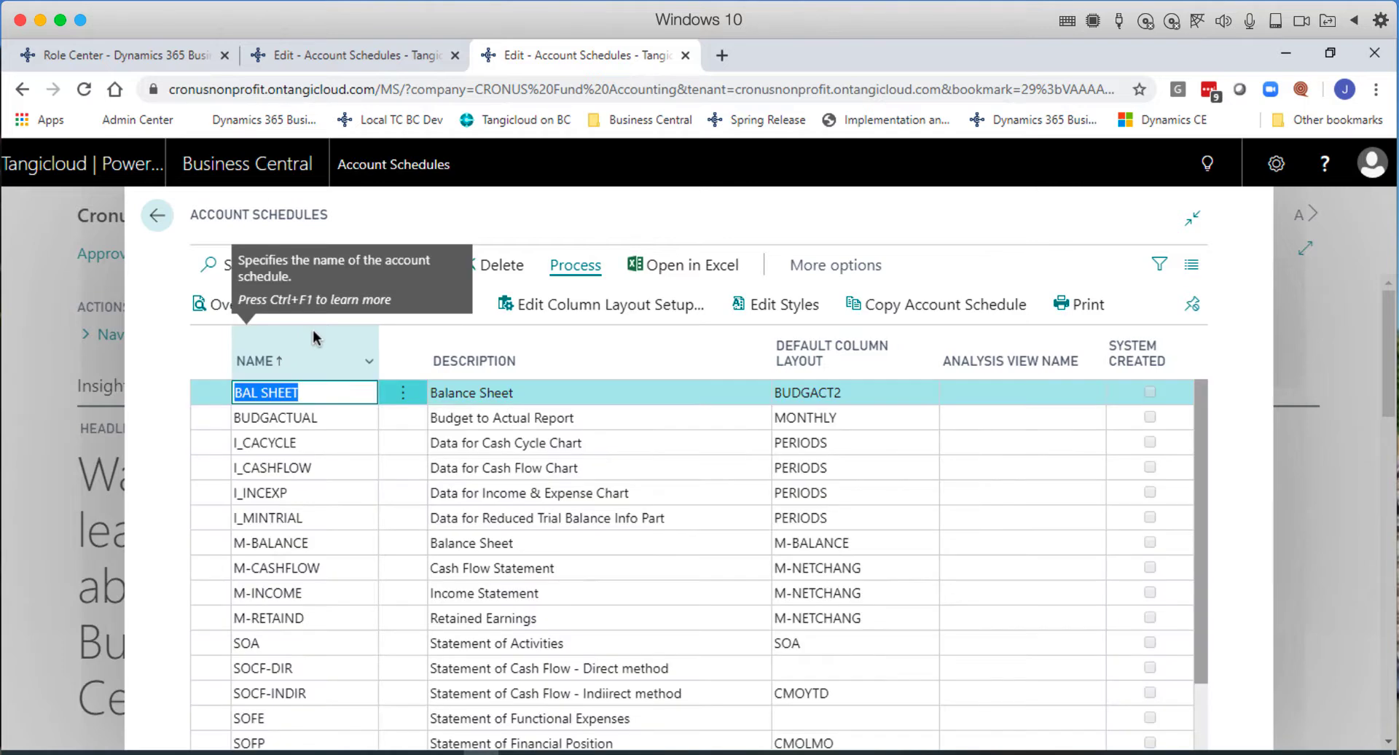
Look through the account schedules, examine the column layout setup of BAL SHEET, and return to the role center
scroll(363, 492, down, 2)
click(360, 594)
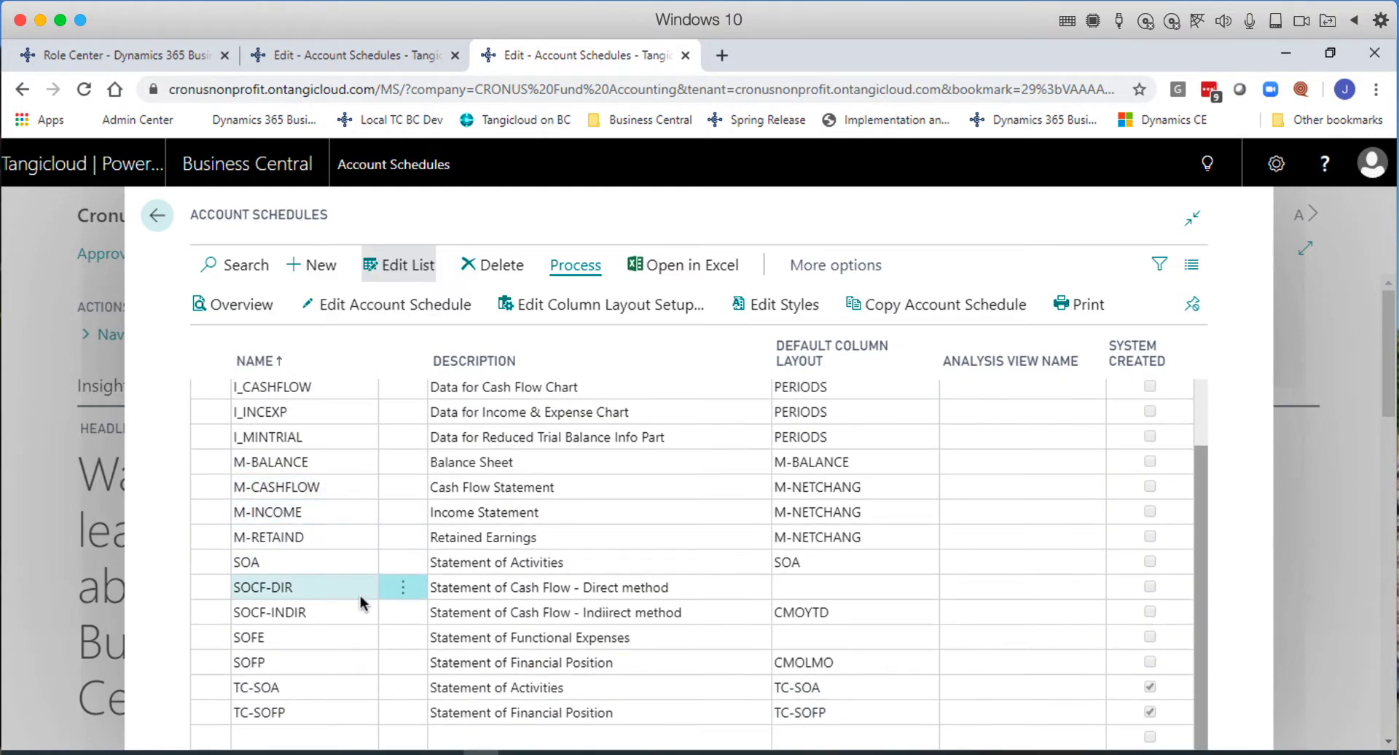
key(ctrl+Home)
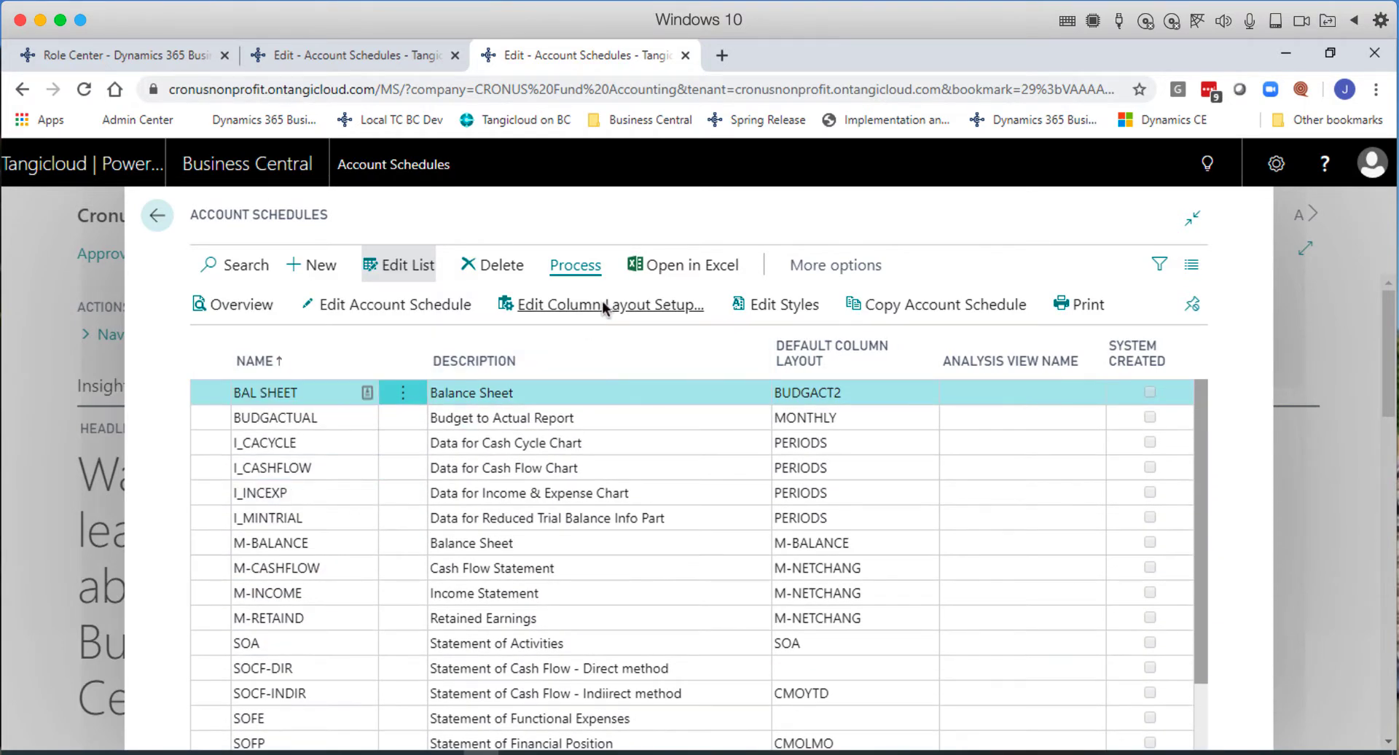
click(602, 303)
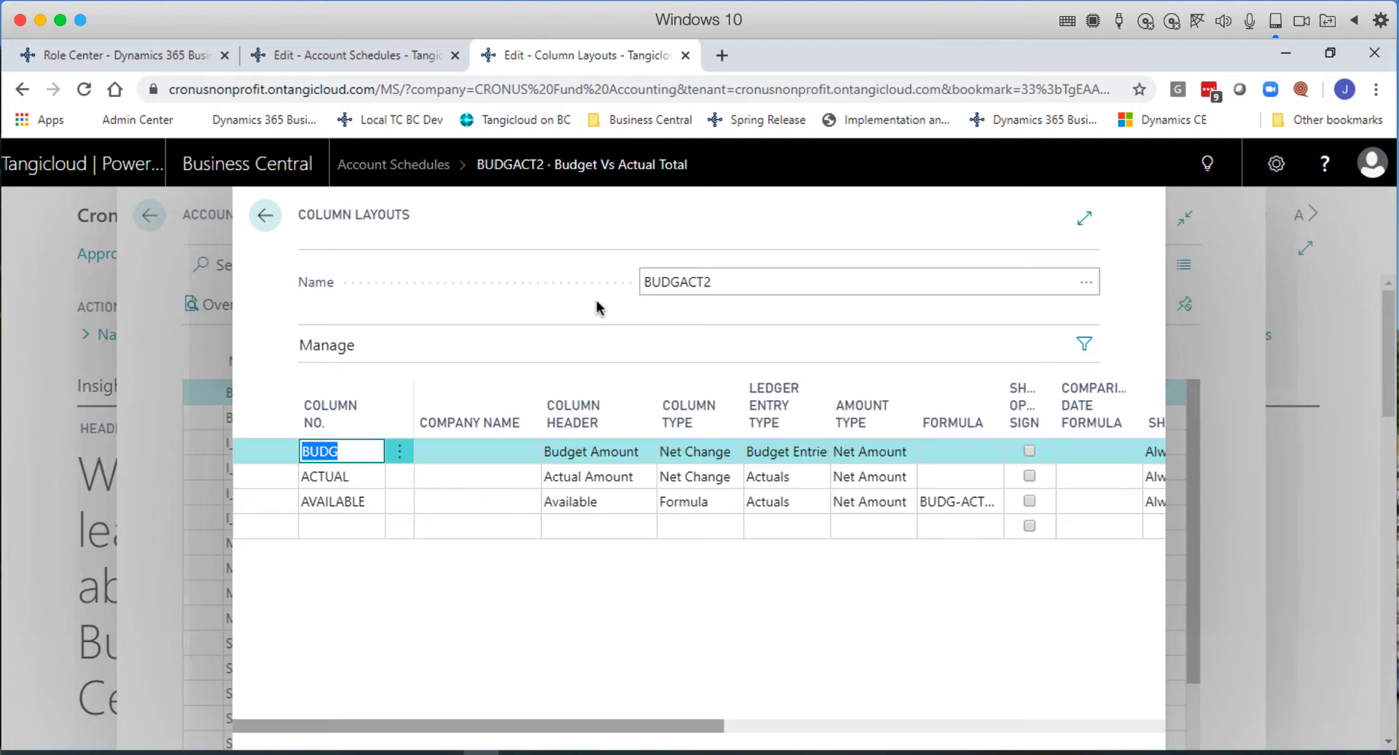
click(264, 215)
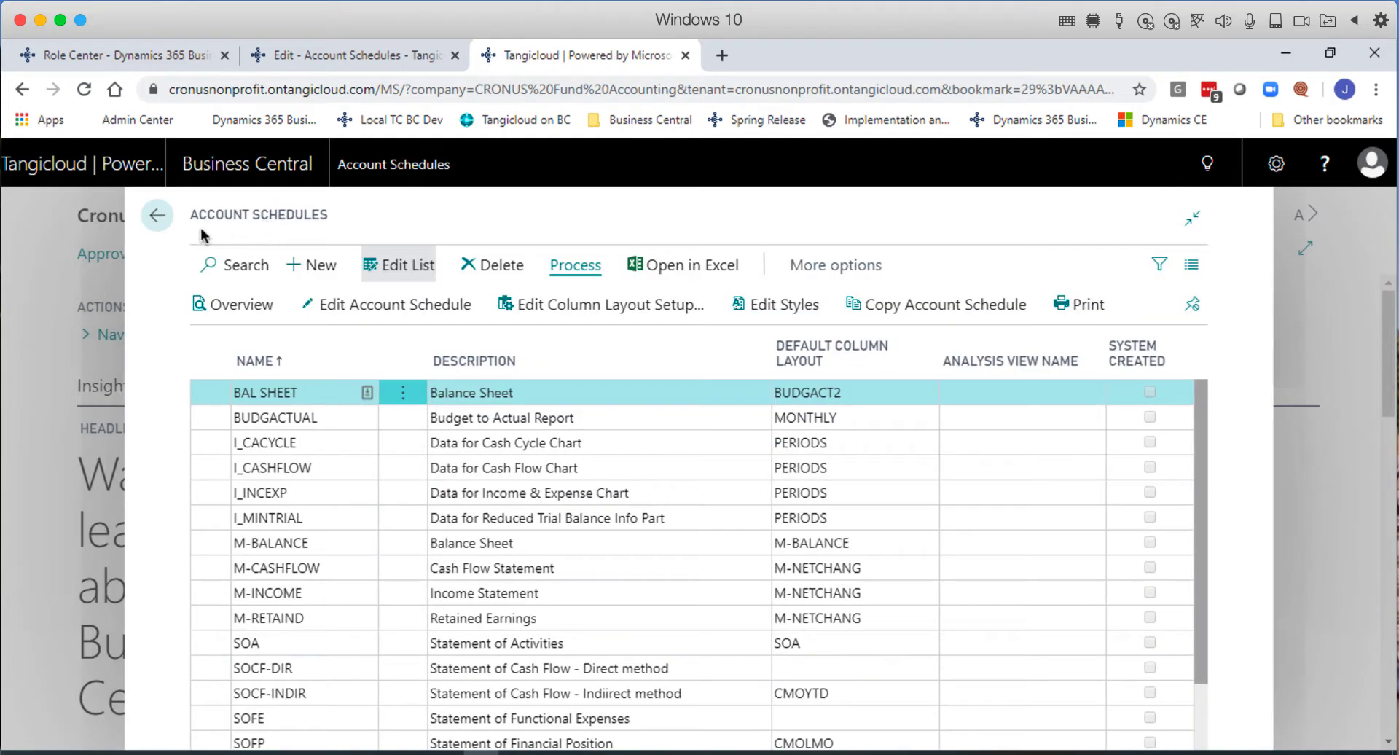
click(158, 216)
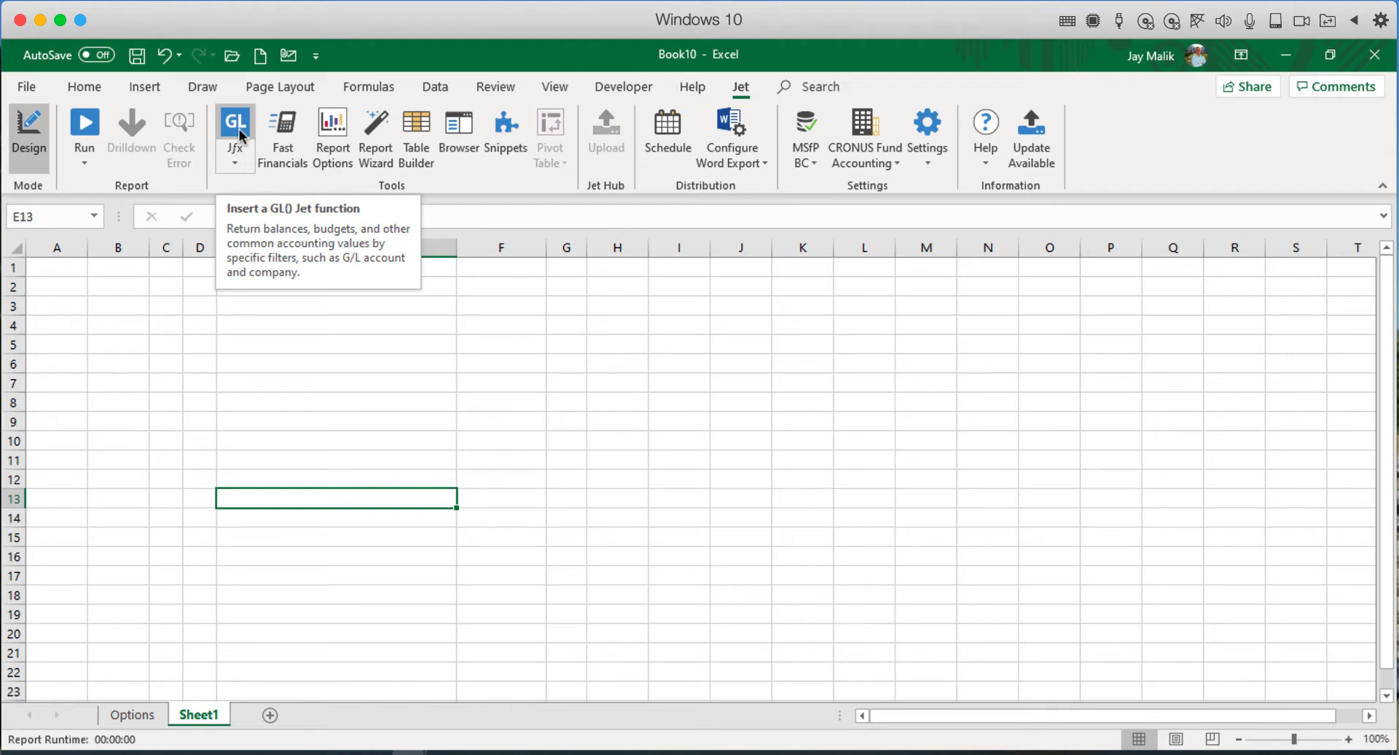
Use Fast Financials to insert accounts 0010 ASSETS through 3900 with number, name, amount and budget into Sheet1 from cell E4
click(288, 130)
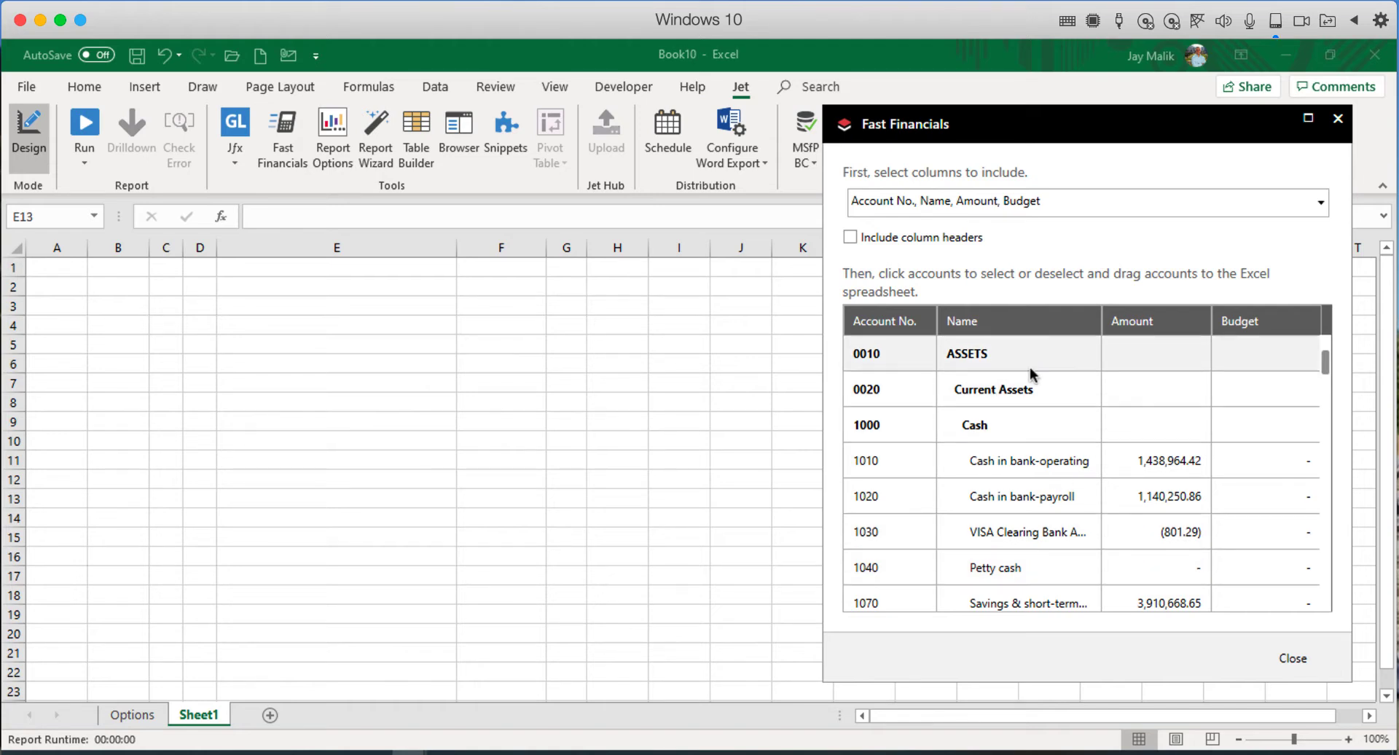
click(979, 356)
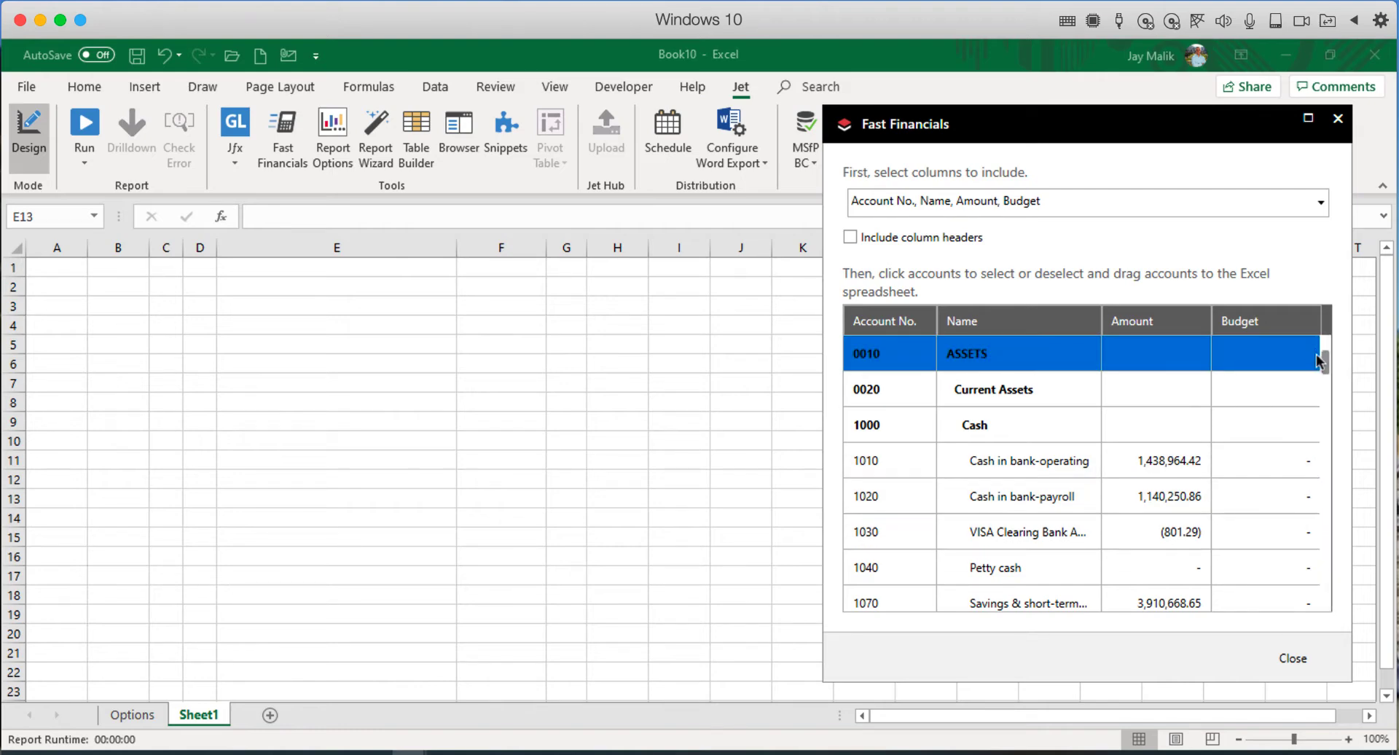
drag(1325, 364, 1328, 448)
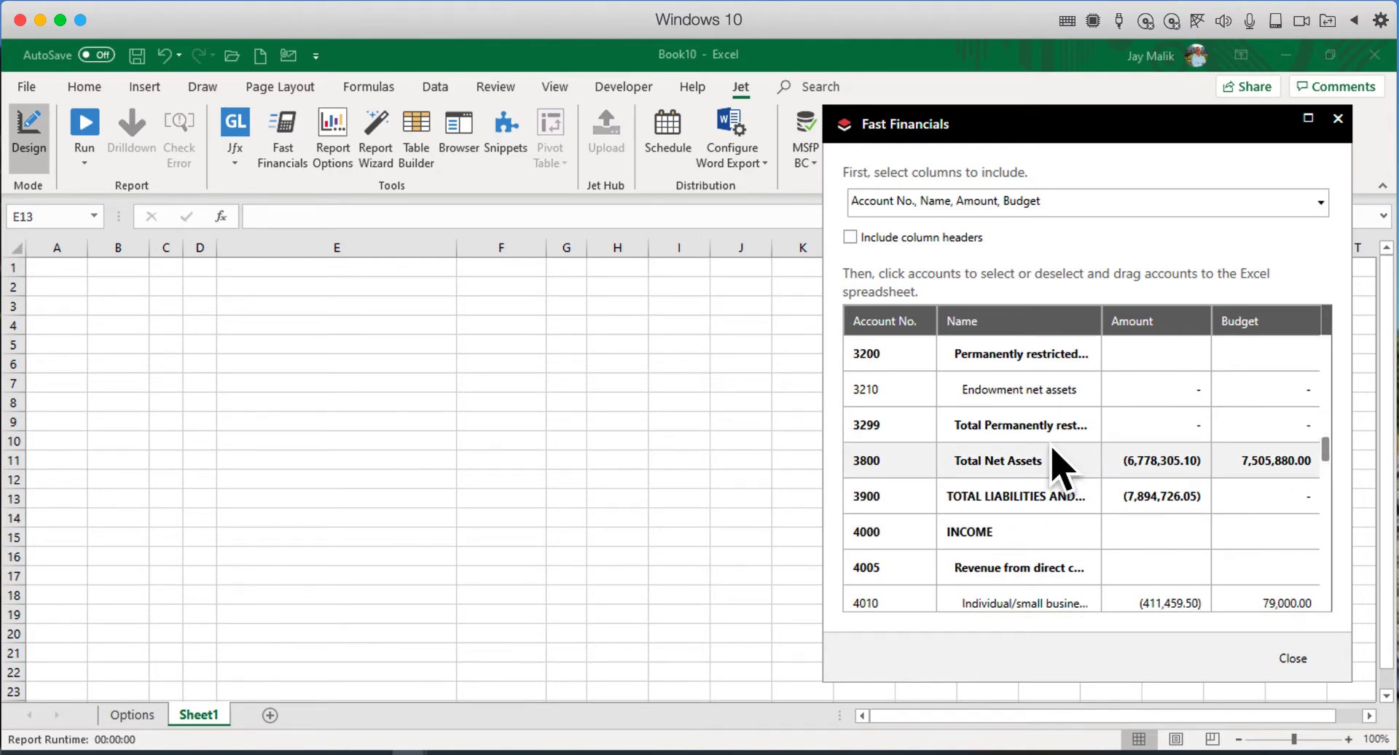
shift+click(1029, 497)
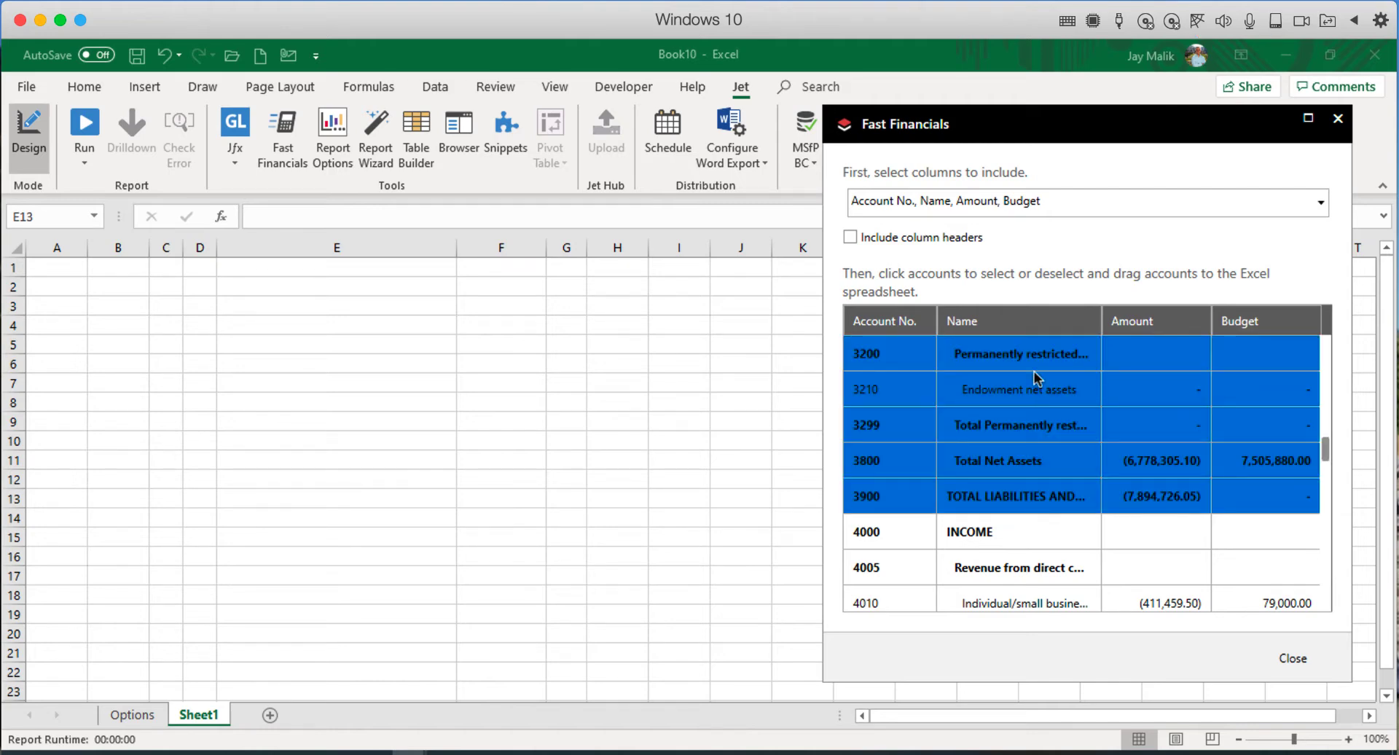
drag(1042, 368, 229, 333)
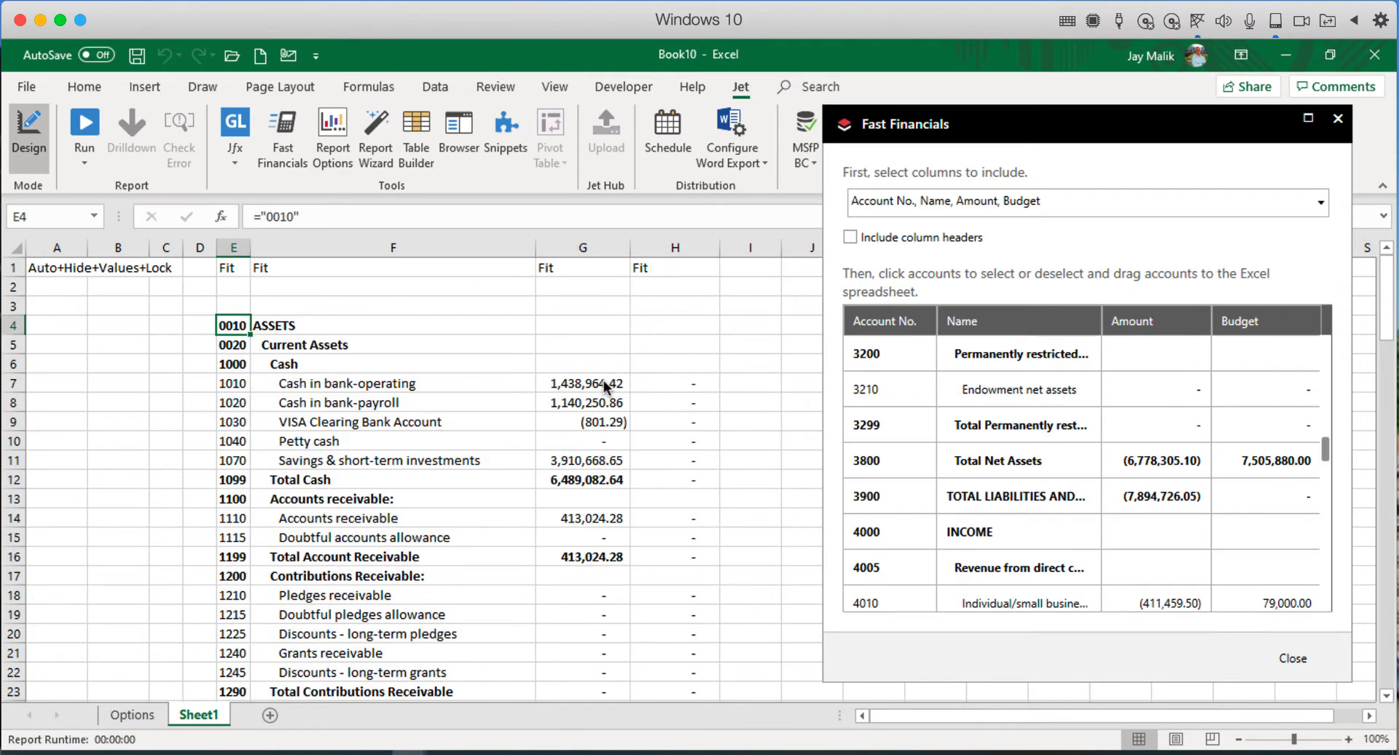
click(1295, 659)
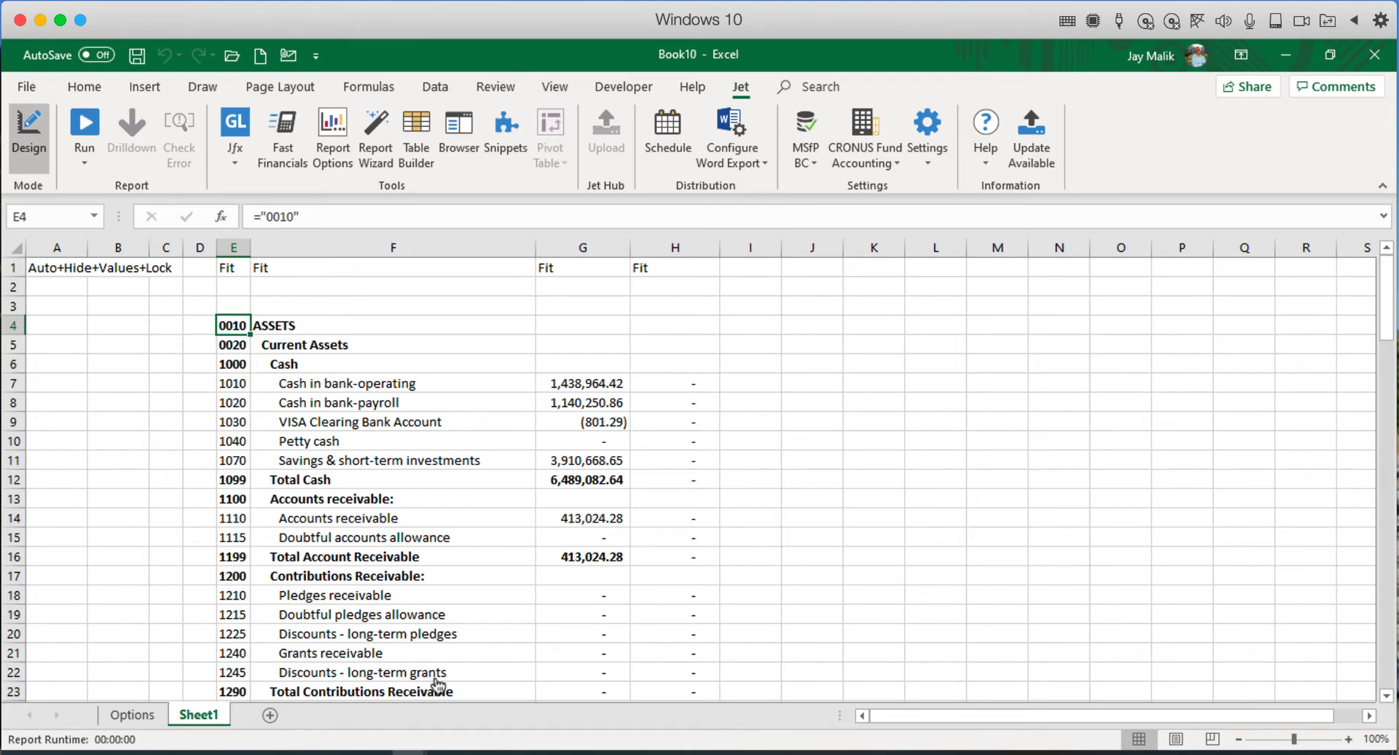
Switch to Business Central, open the Chart of Accounts and reset its filters to check the actual balances
key(alt+Tab)
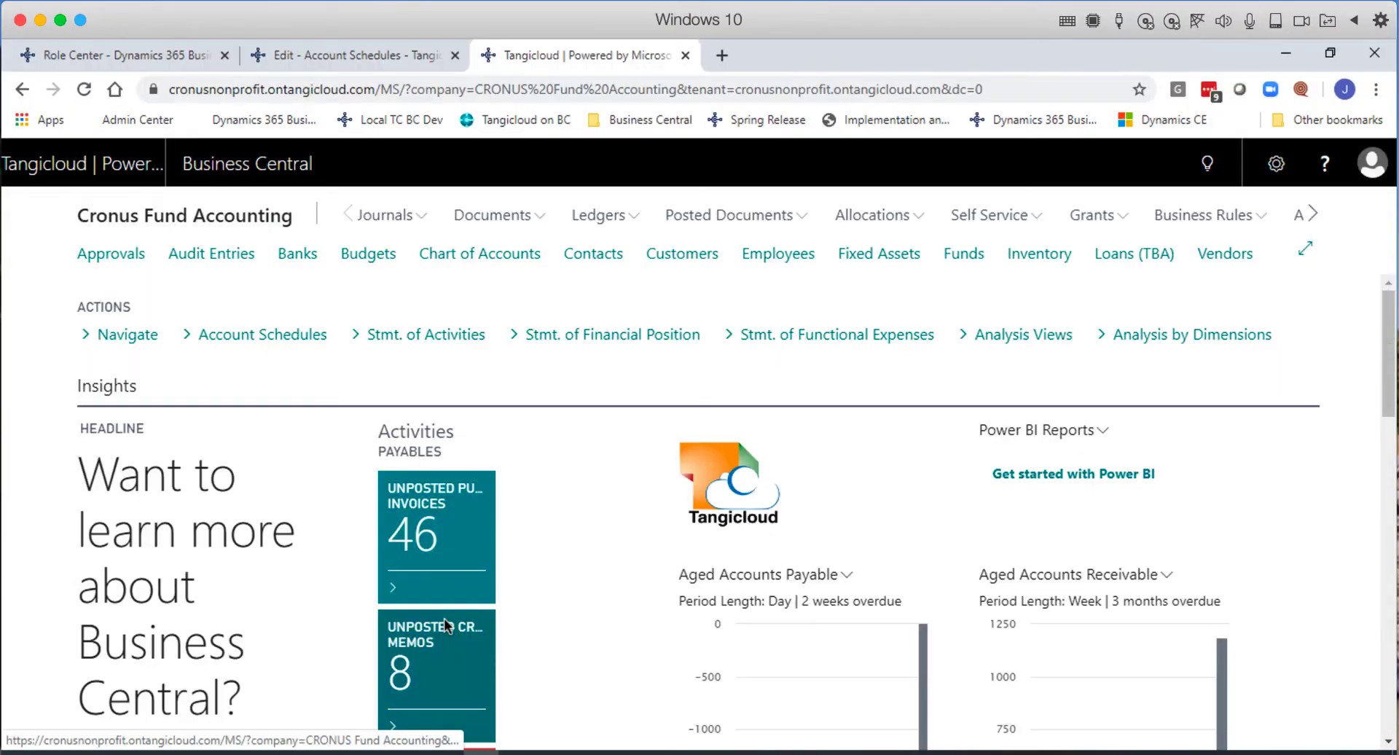
click(513, 253)
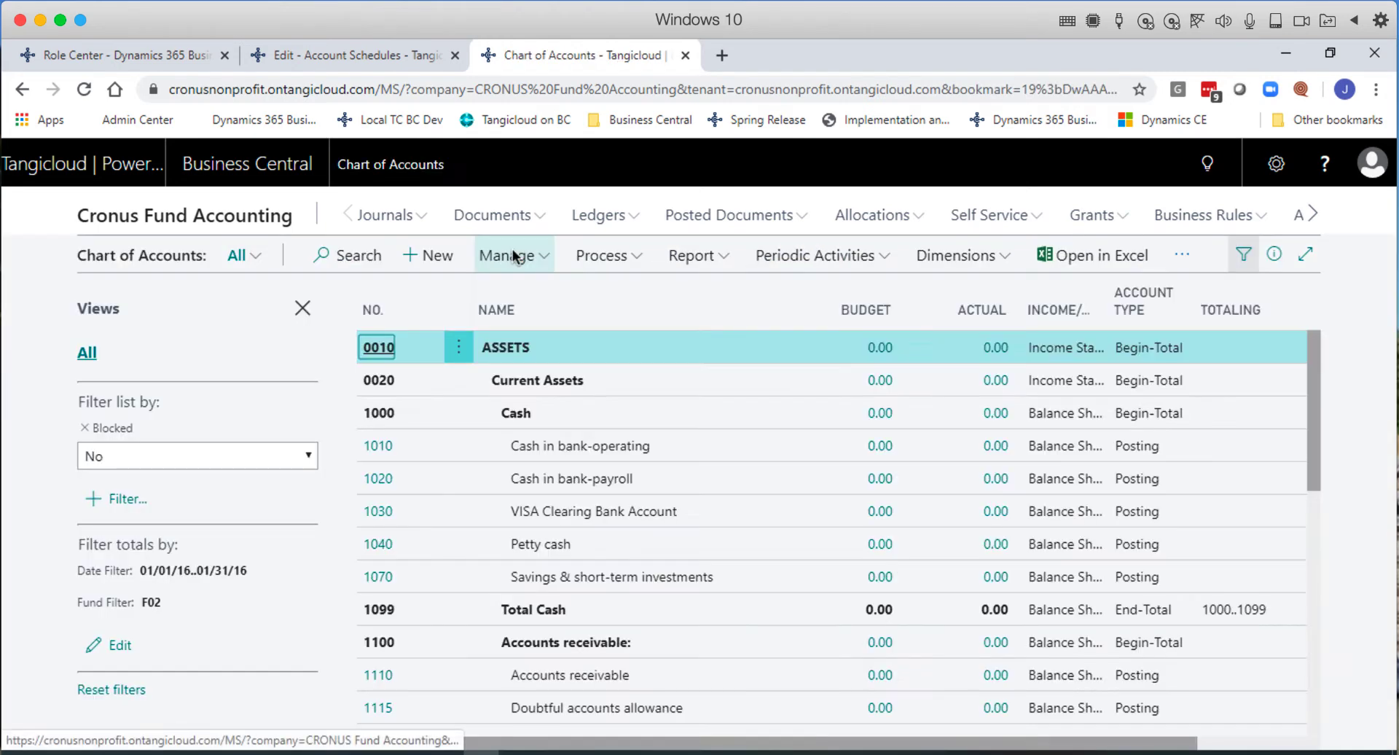
scroll(615, 418, down, 1)
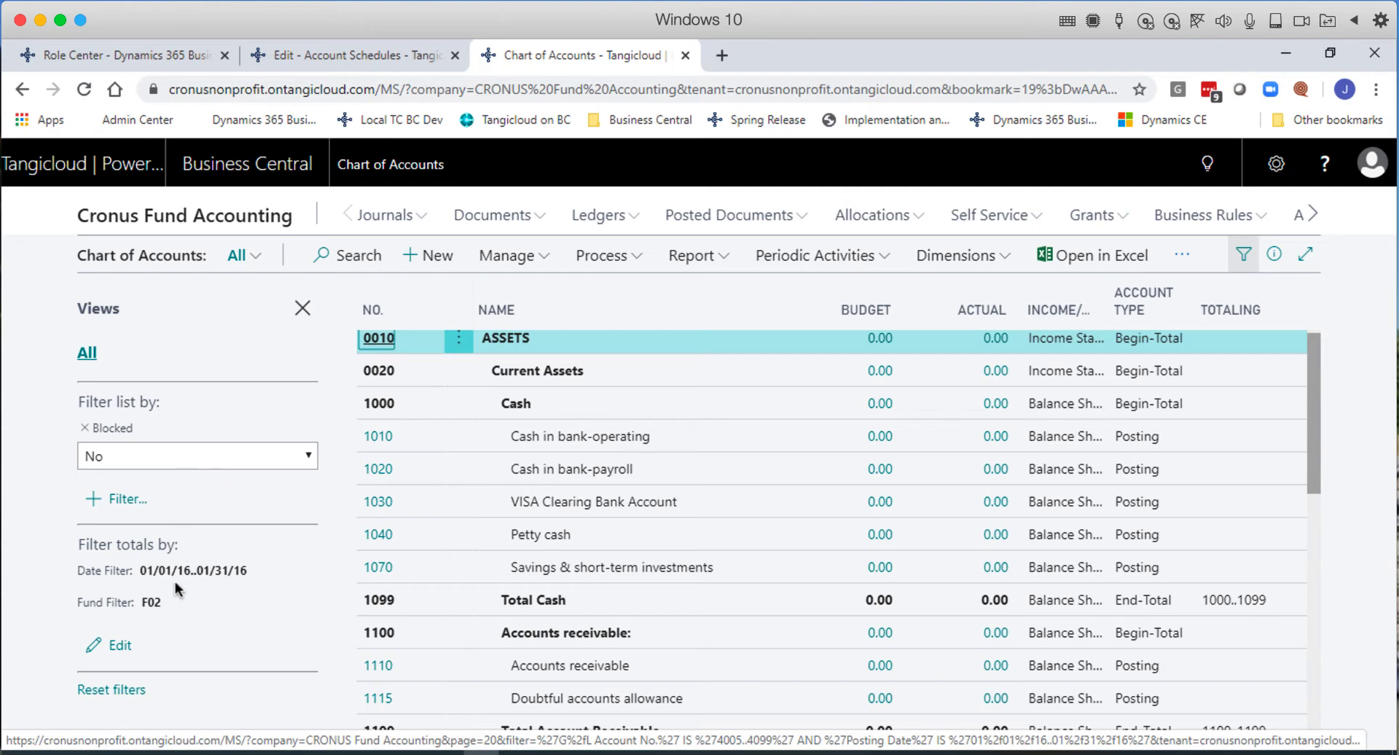
click(126, 690)
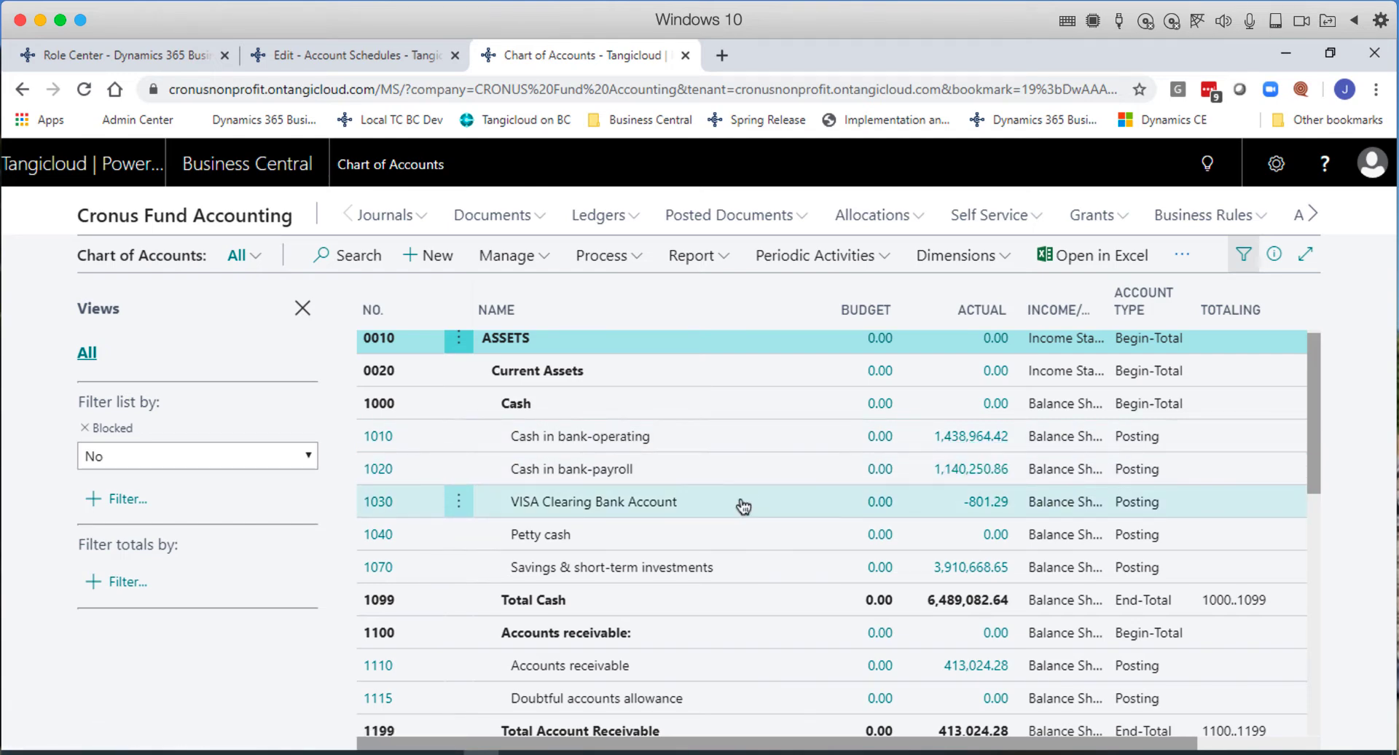
Switch back to Excel and examine the GL balance formulas in G7 and G9 and the inserted account rows
key(alt+Tab)
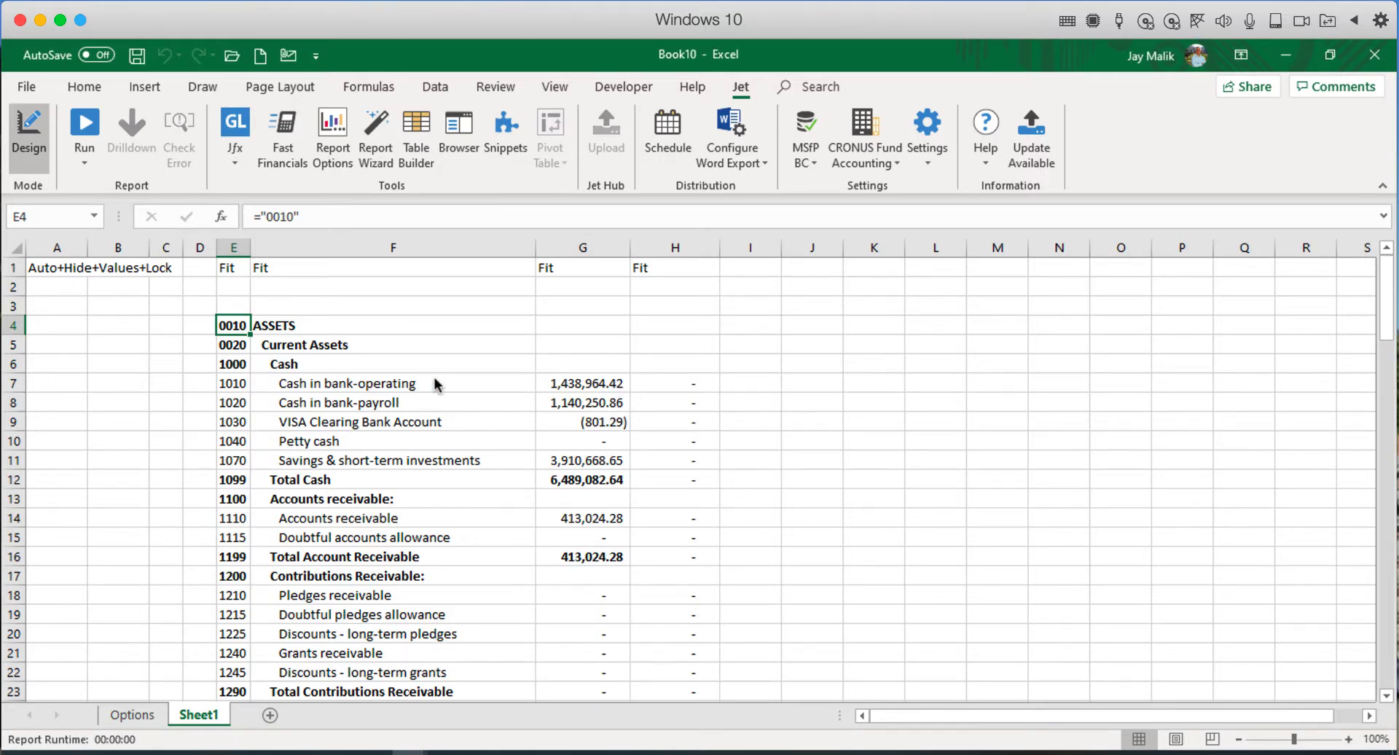
click(616, 380)
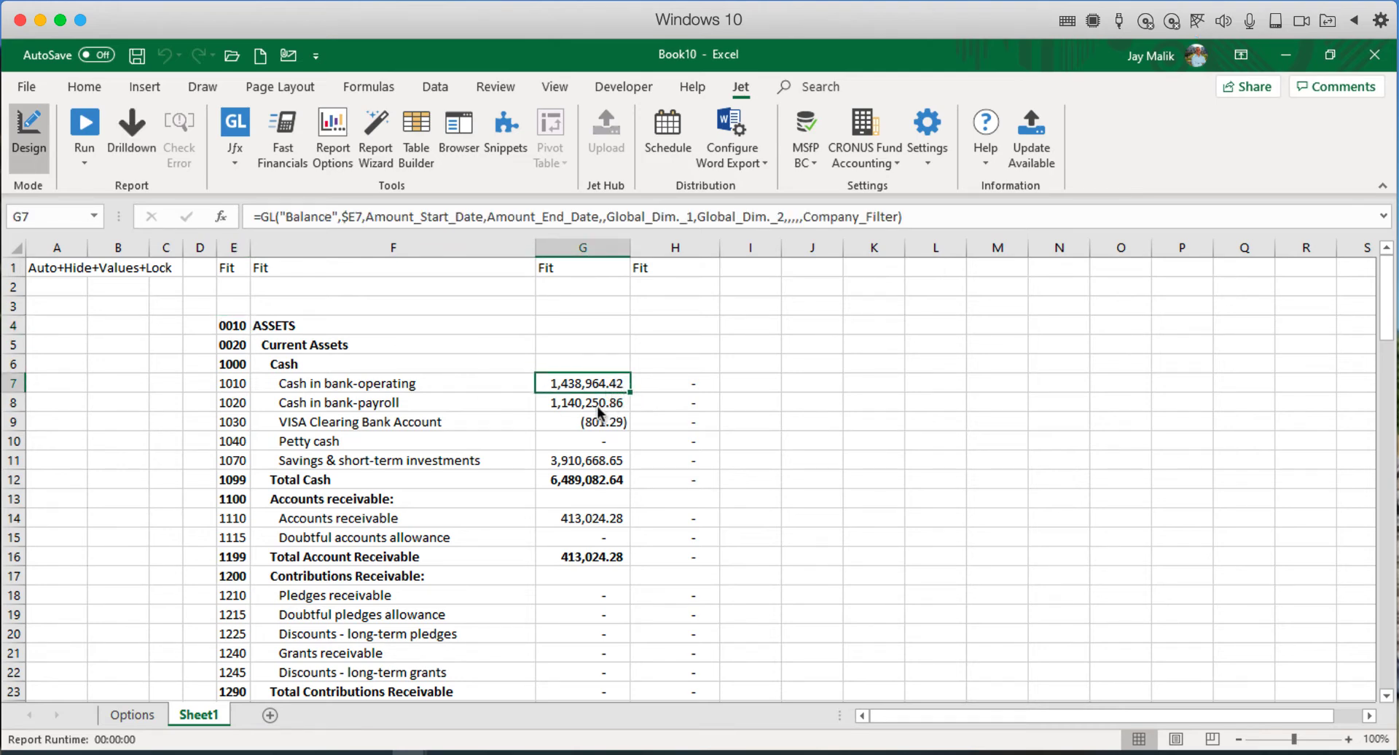
click(617, 425)
scroll(624, 443, down, 5)
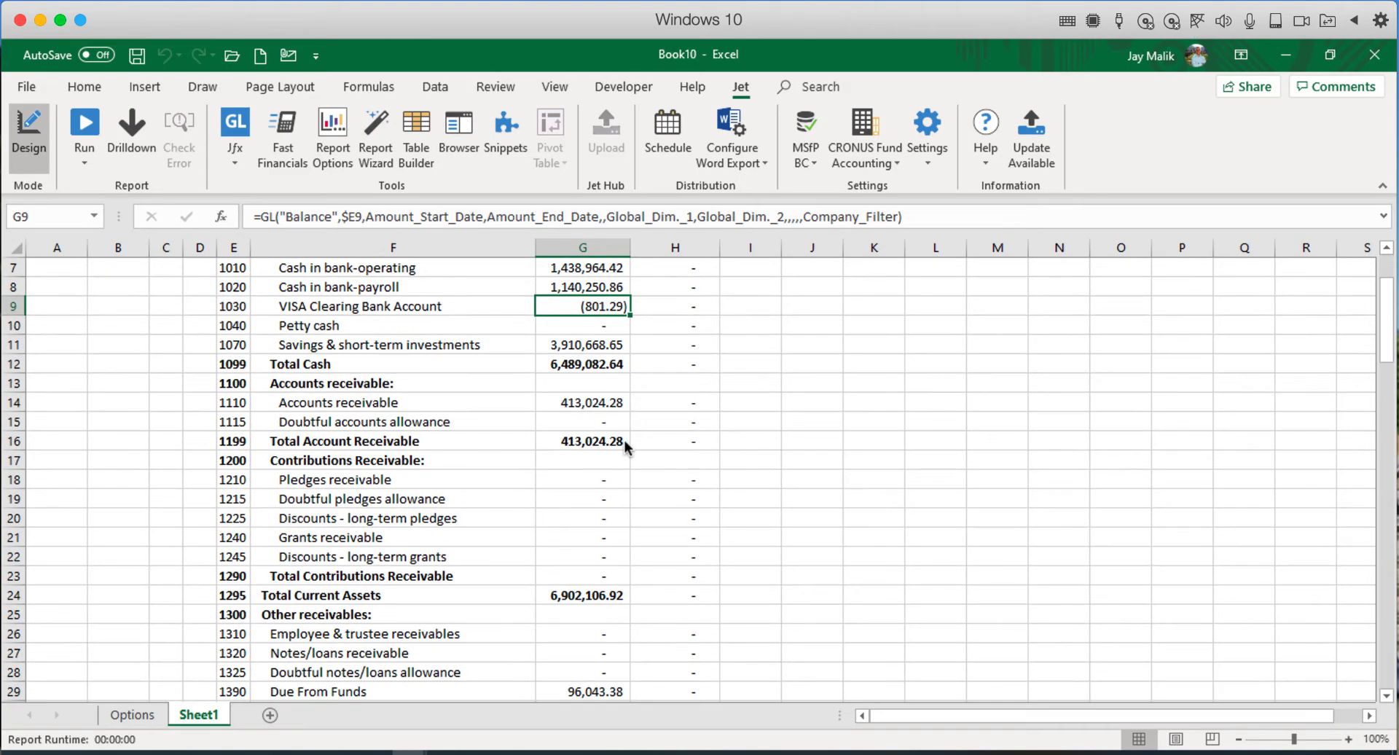
scroll(624, 443, down, 1)
scroll(624, 443, up, 6)
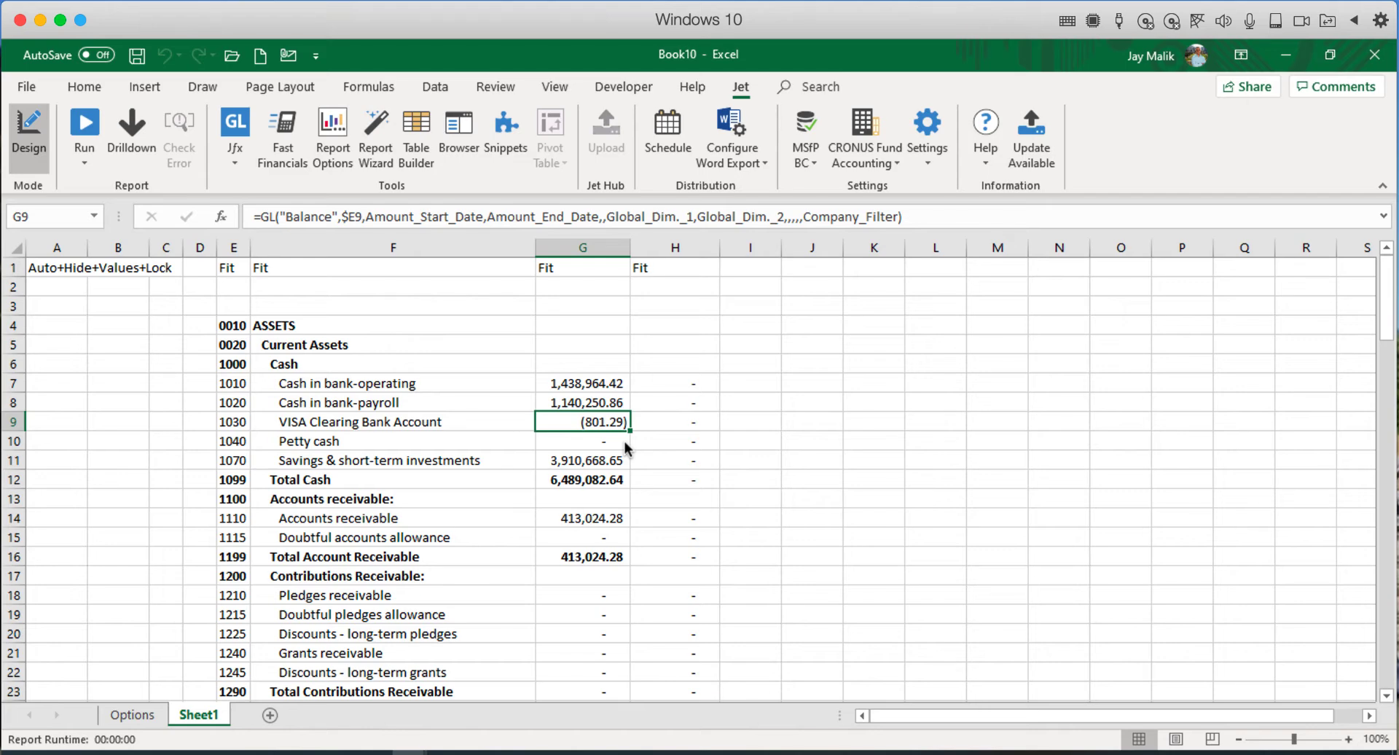
Inspect the GL function arguments of cell G7 in the Jet Function Wizard, including the companies available for the Company filter
click(584, 384)
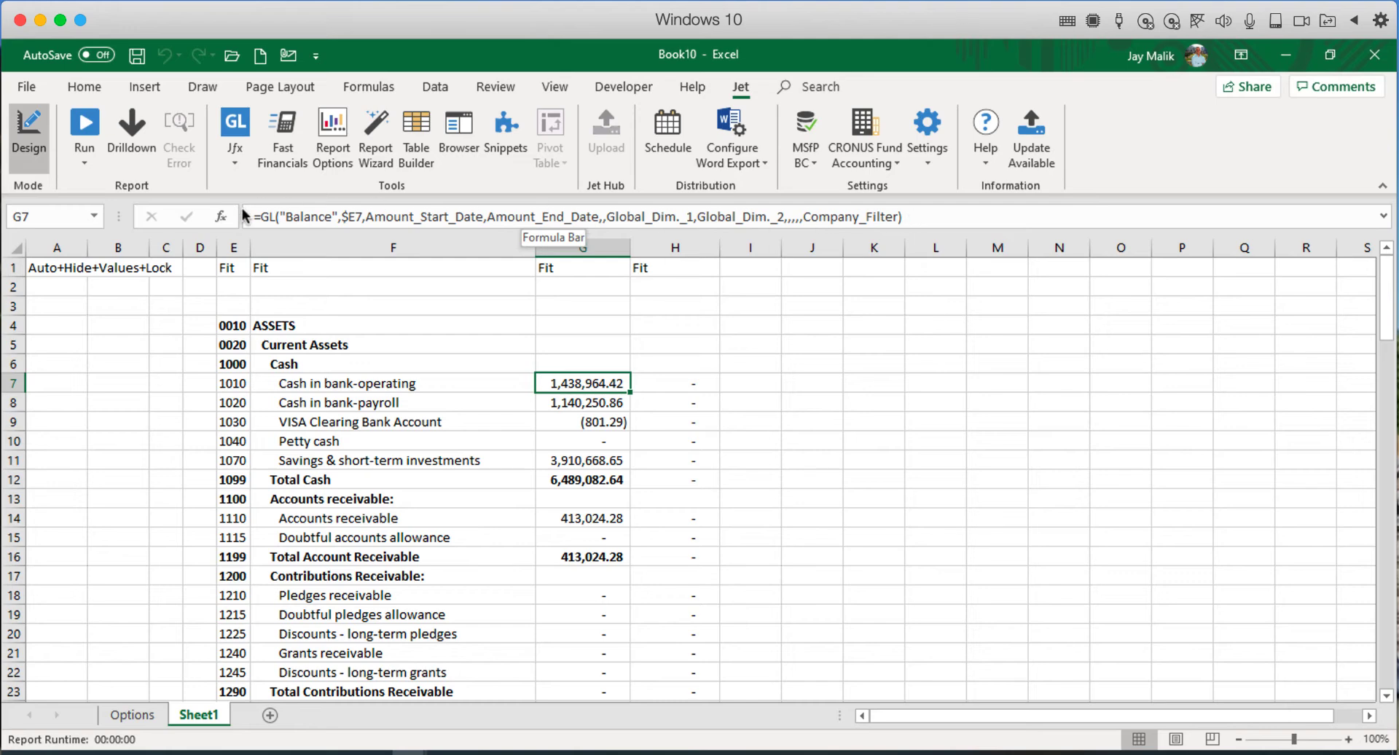
click(234, 130)
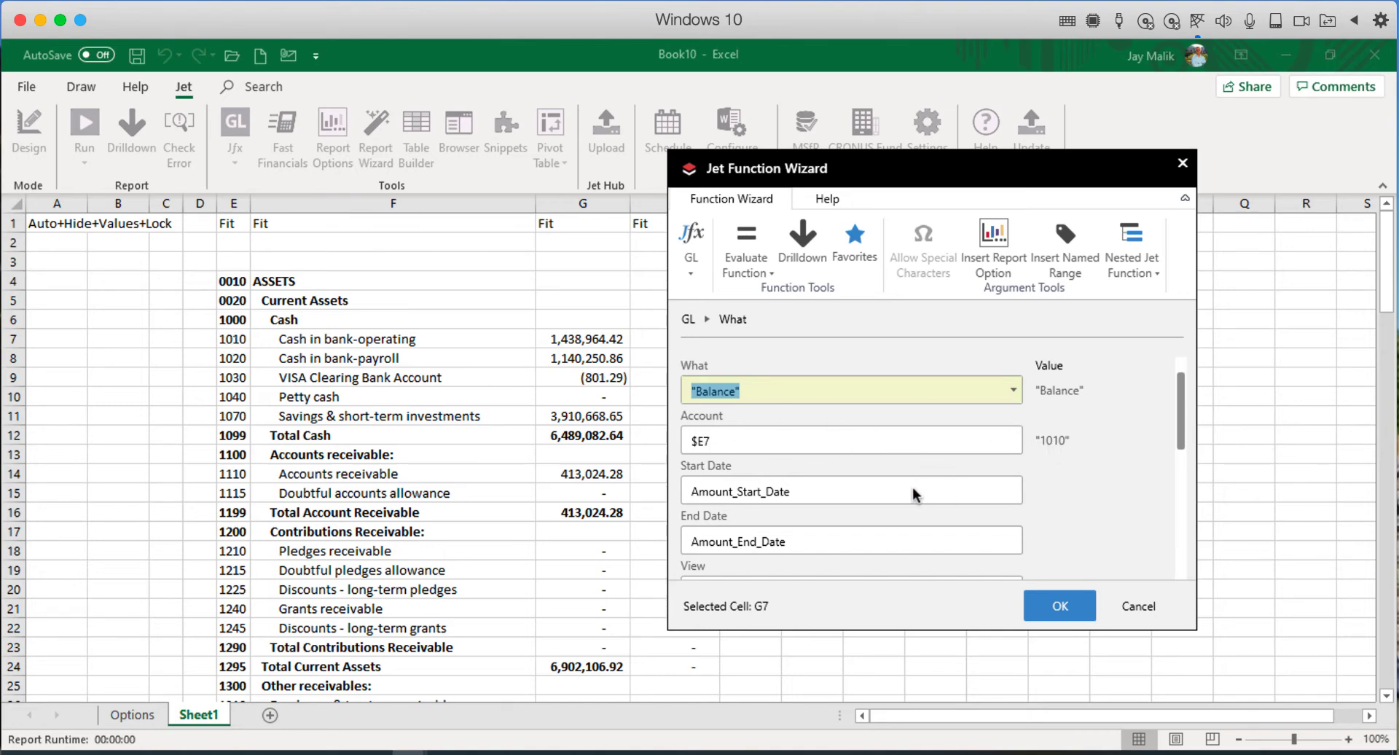
scroll(913, 493, down, 6)
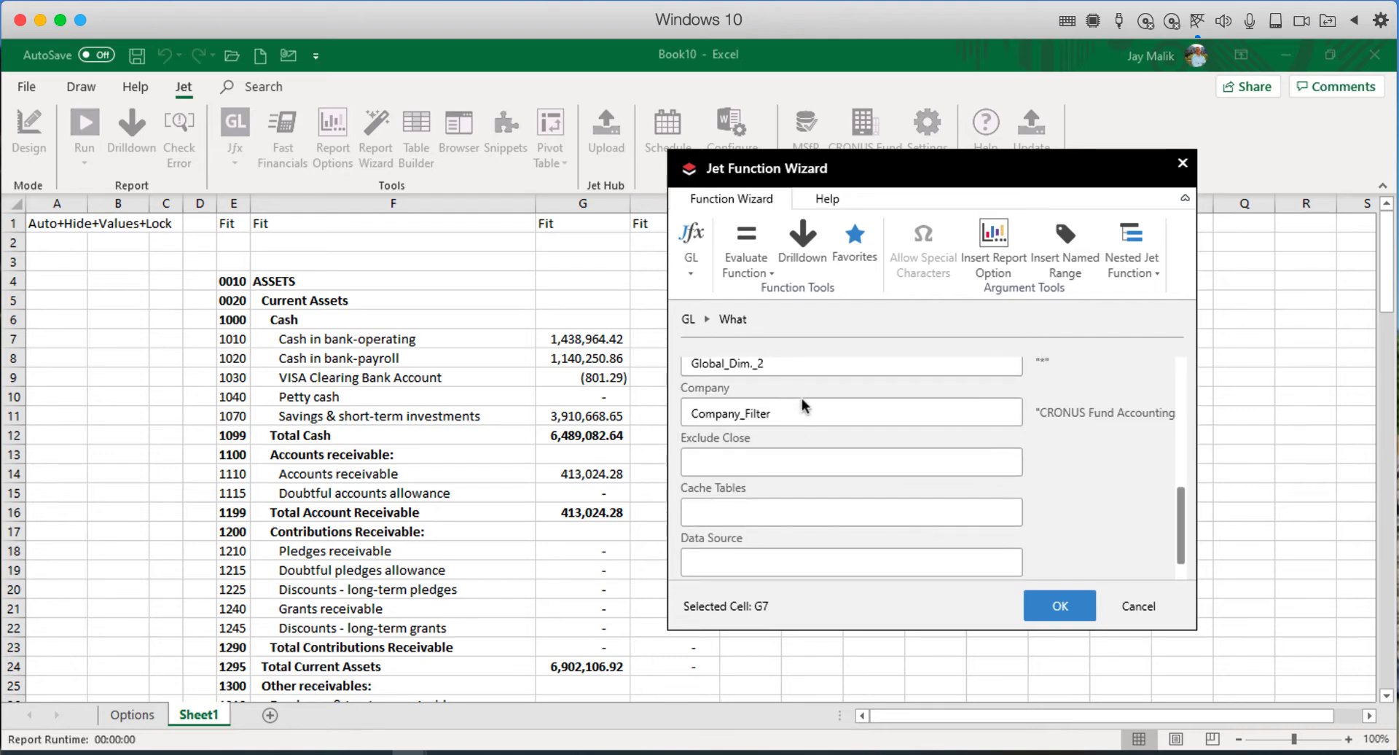
click(882, 419)
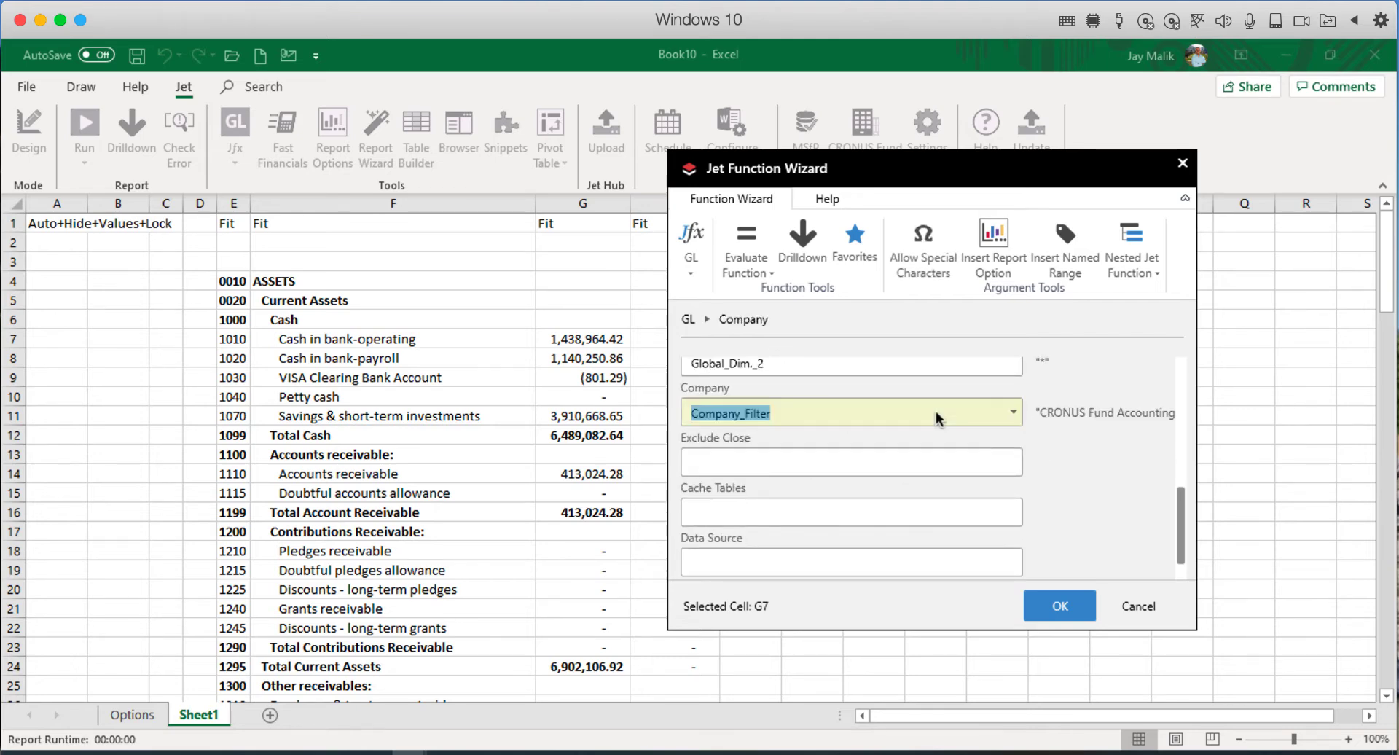
click(1014, 416)
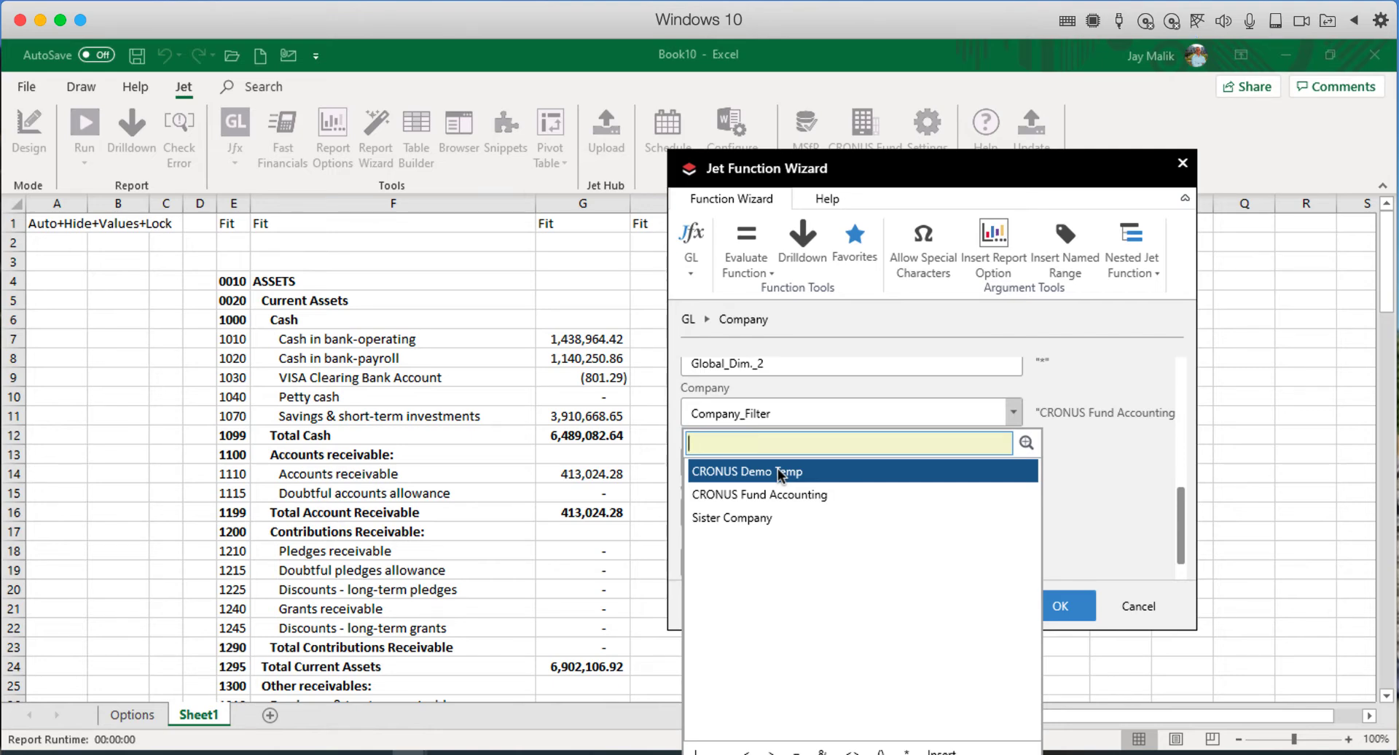
key(Escape)
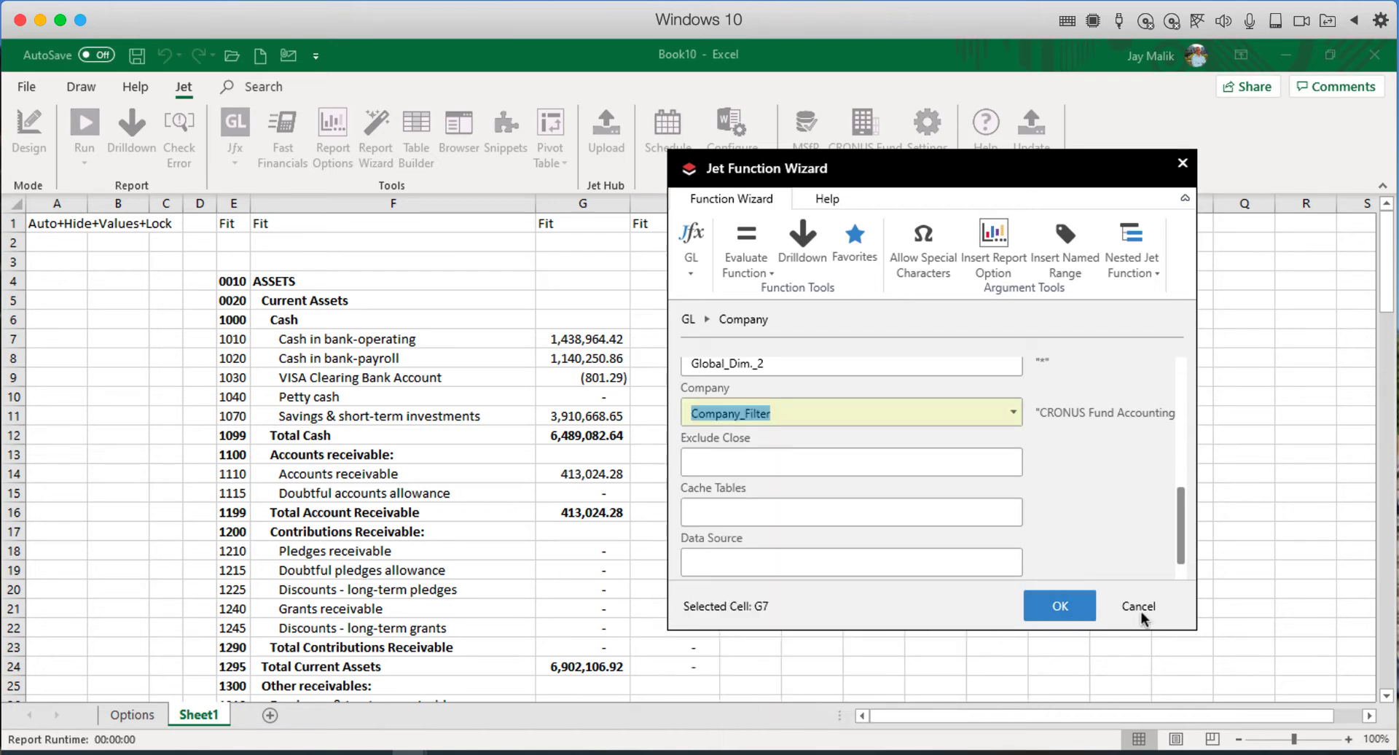
click(1053, 606)
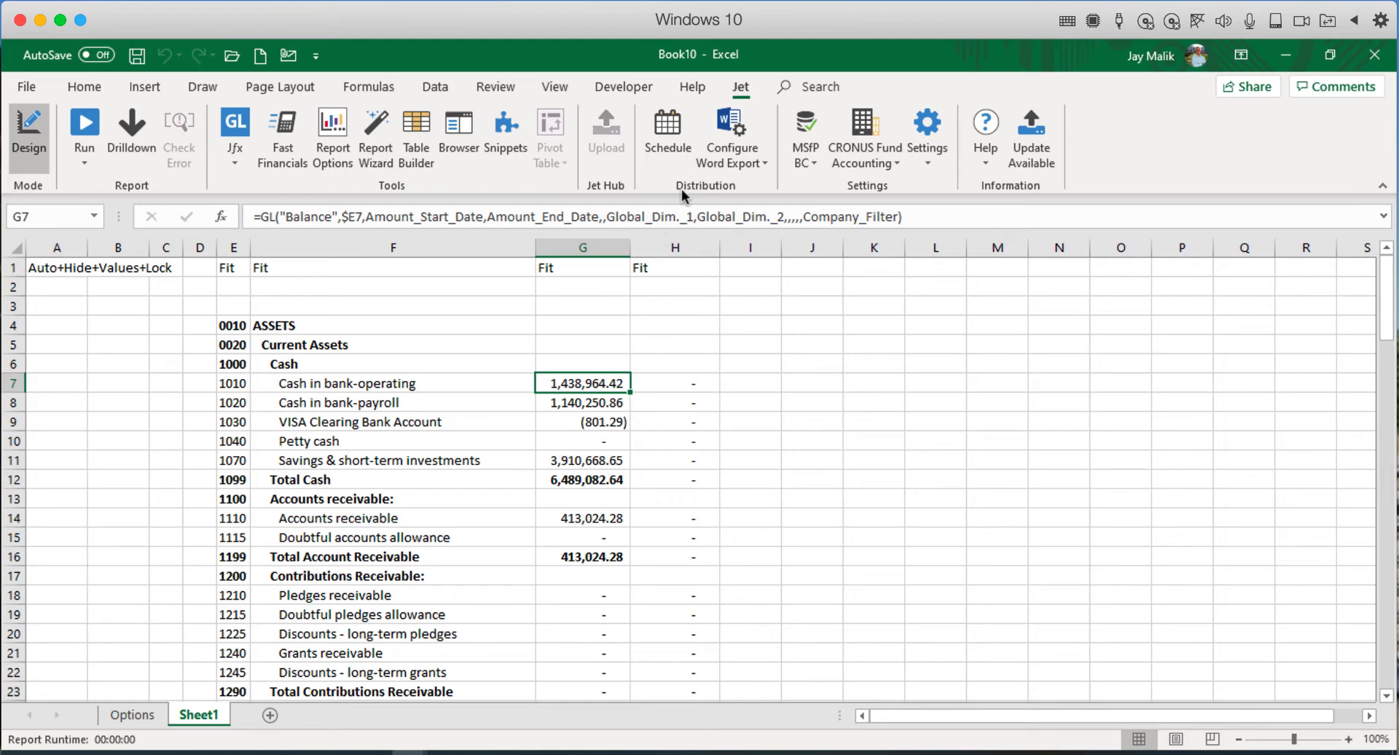
Set the active Jet company to Sister Company
click(895, 163)
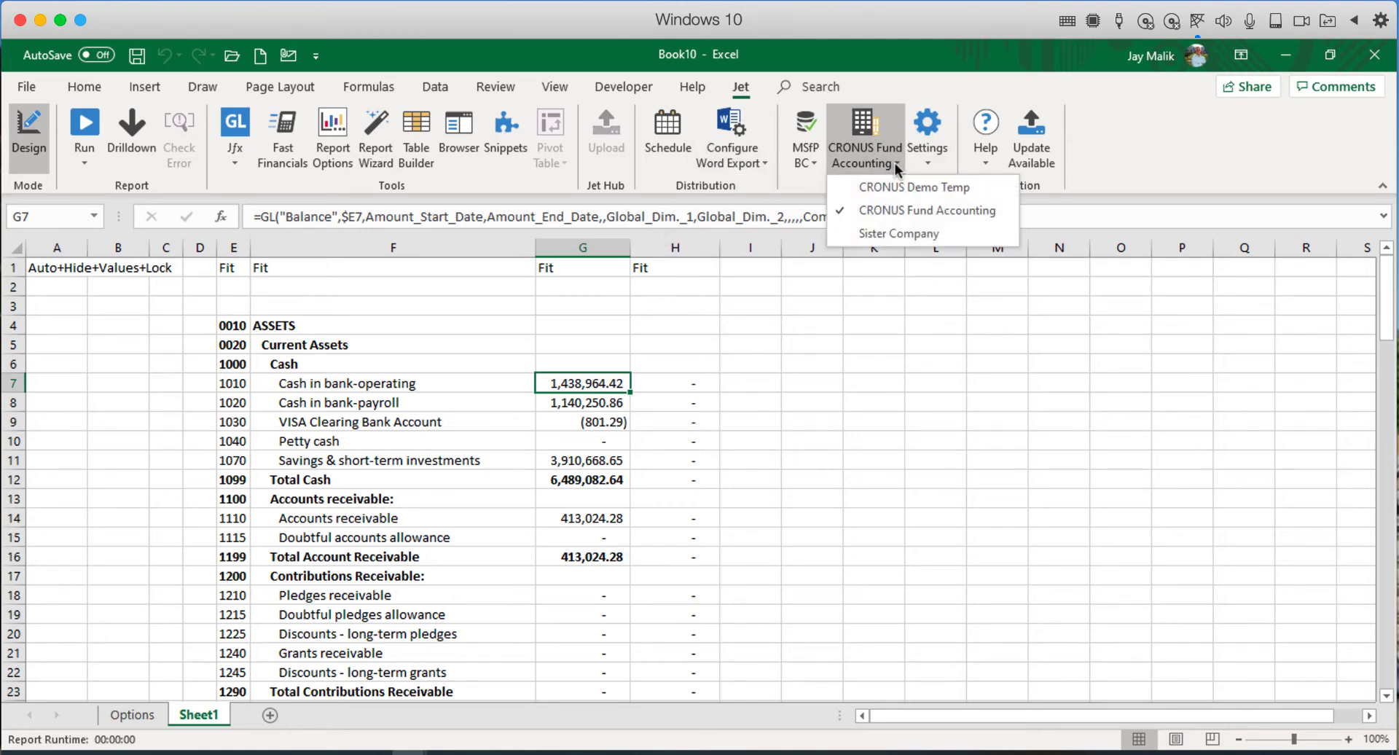
click(904, 234)
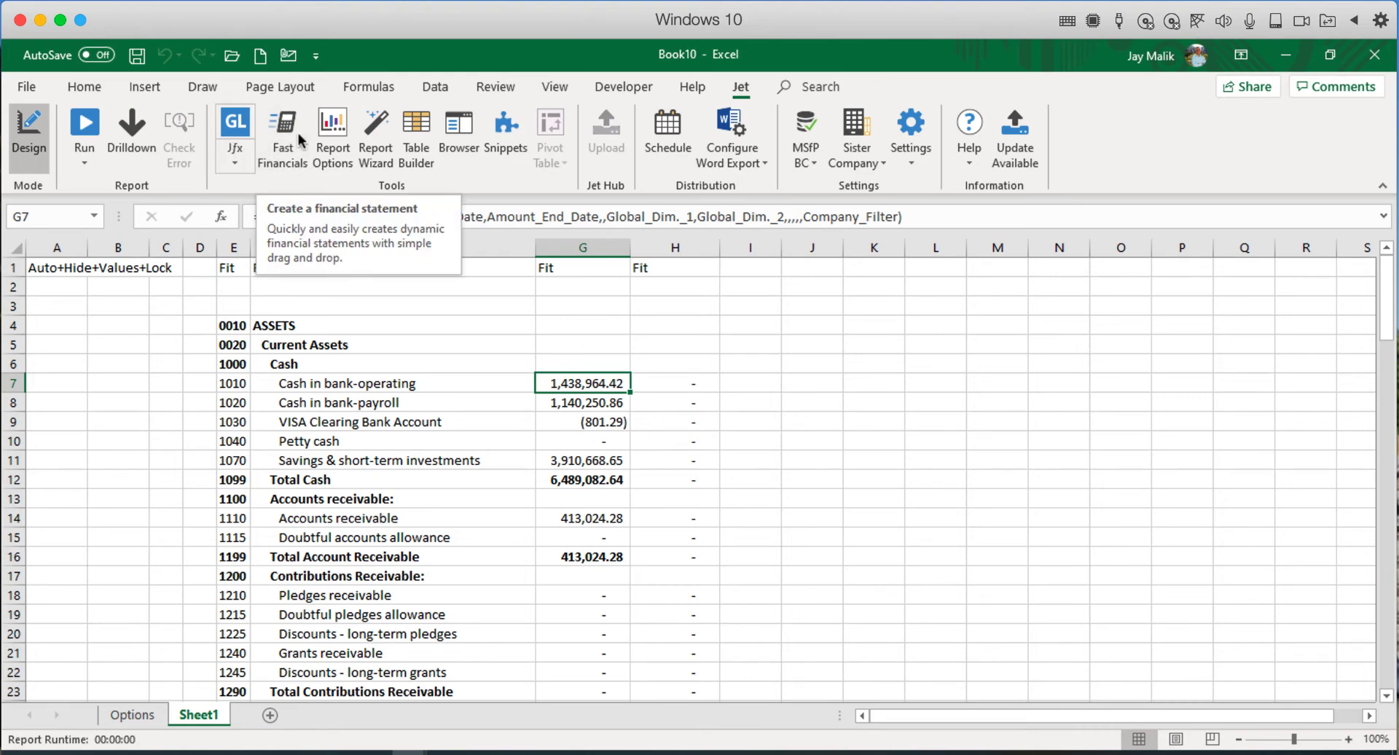
Start a Report Wizard report on the Vendor Ledger Entry table of Sister Company and continue to the field selection
click(375, 133)
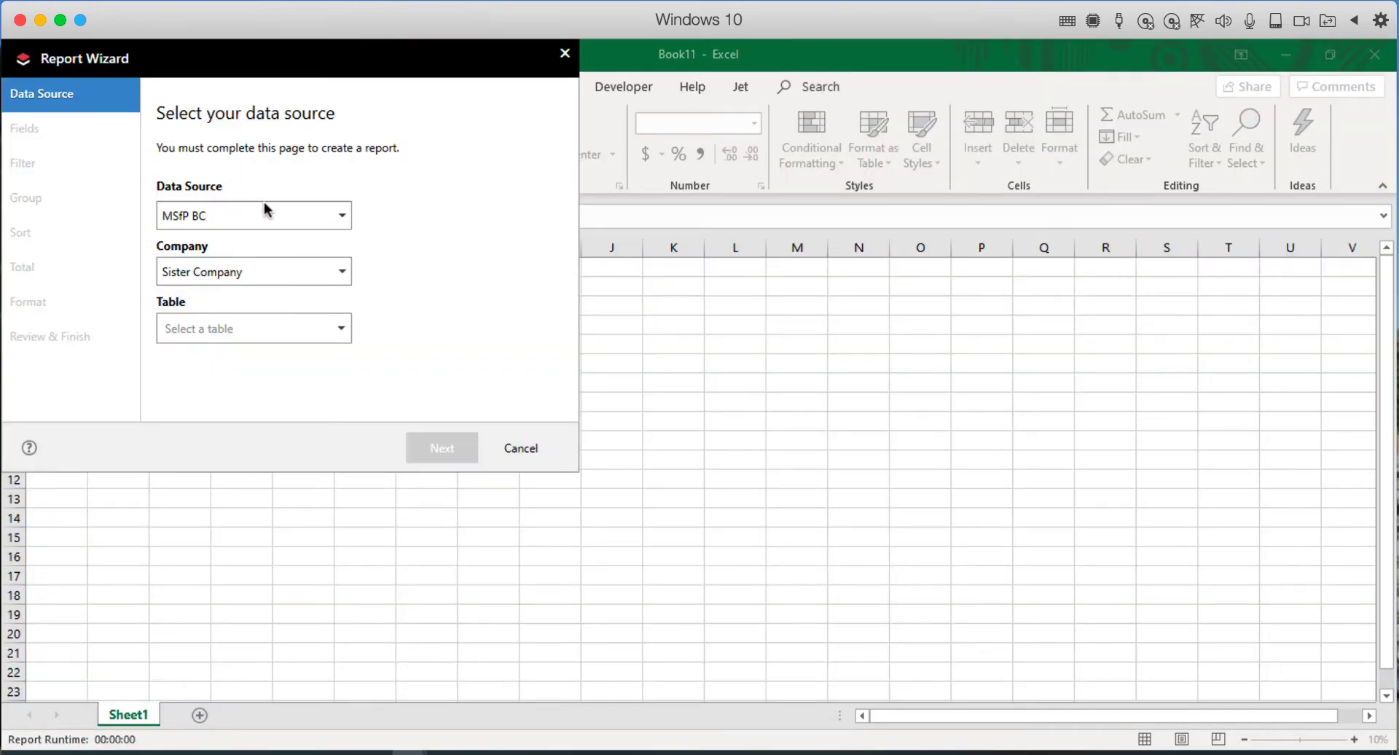
click(341, 334)
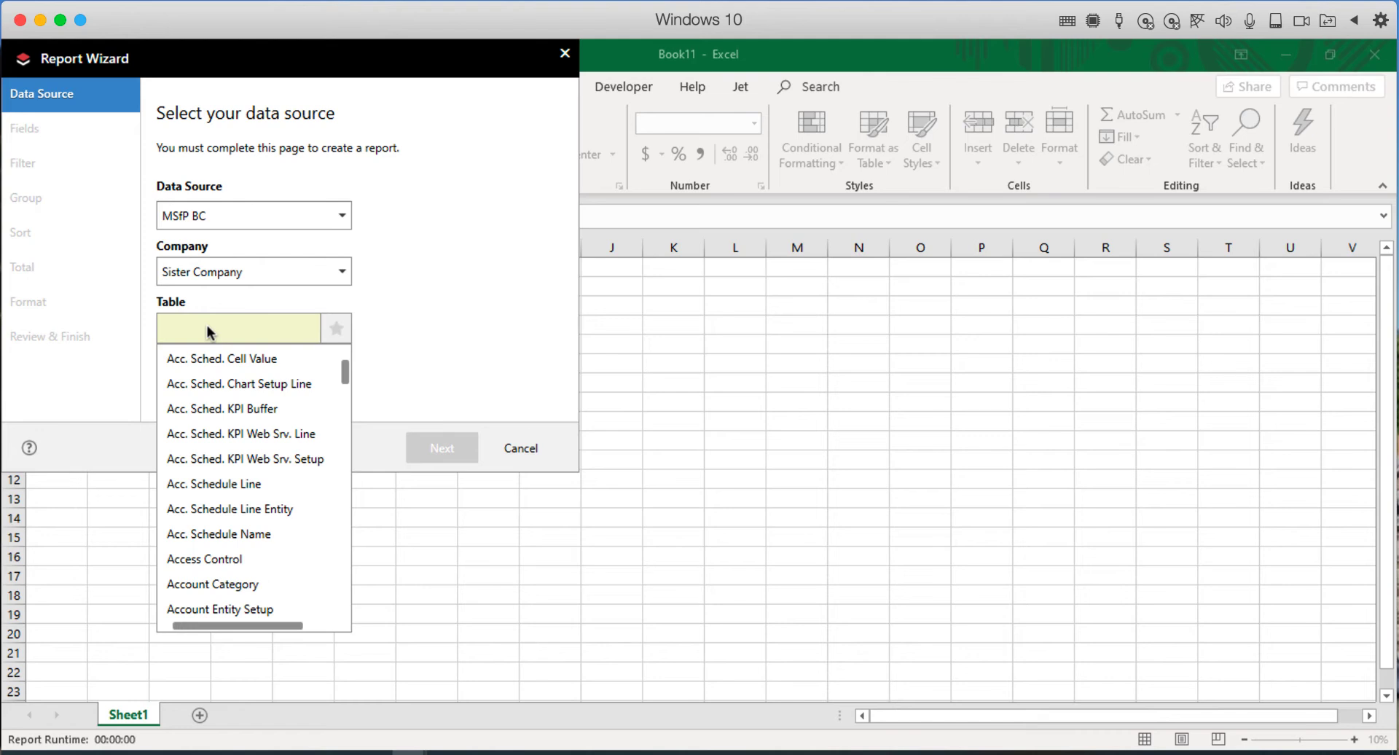
text(ver)
text(dor ledg)
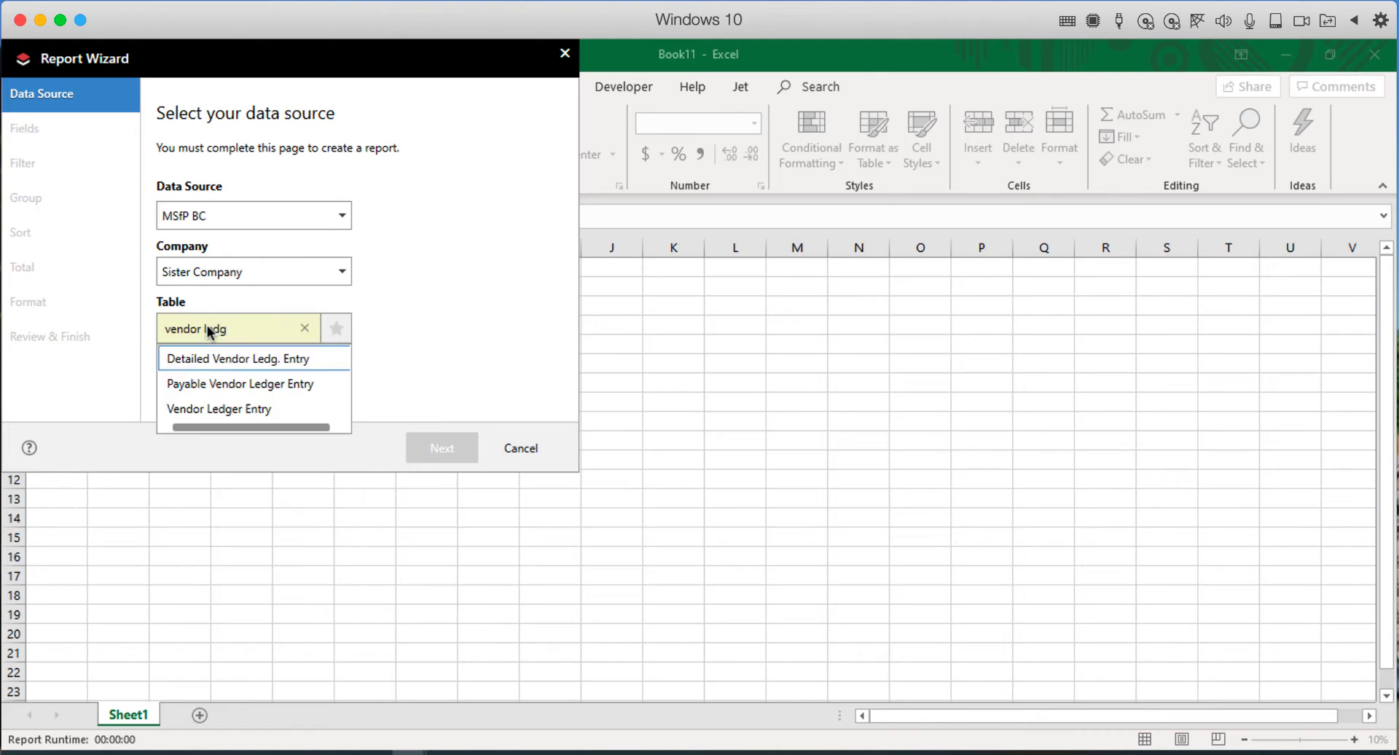
click(254, 410)
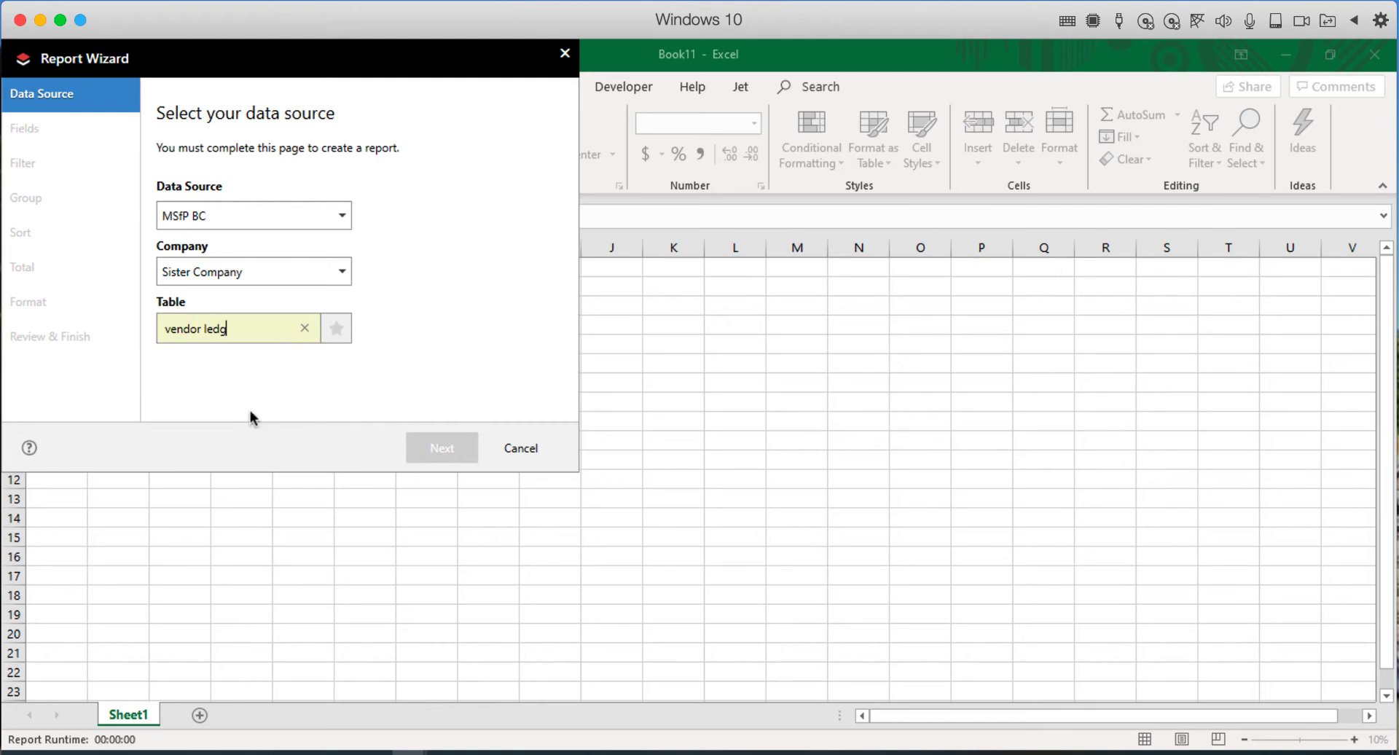
click(448, 449)
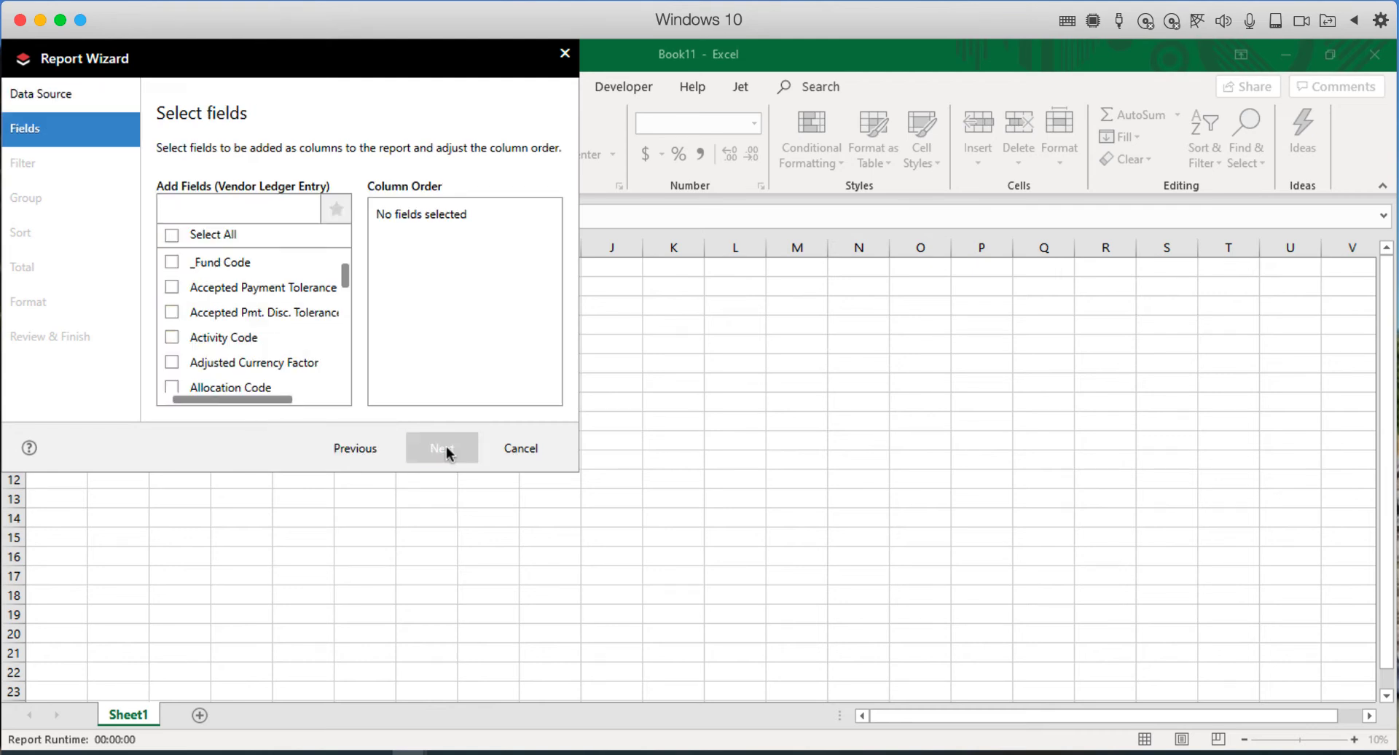
Browse the Vendor Ledger Entry fields available for the report, and exit the Report Wizard without saving
mouse_move(344, 275)
mouse_down()
mouse_move(343, 341)
mouse_move(343, 271)
mouse_move(343, 300)
mouse_up()
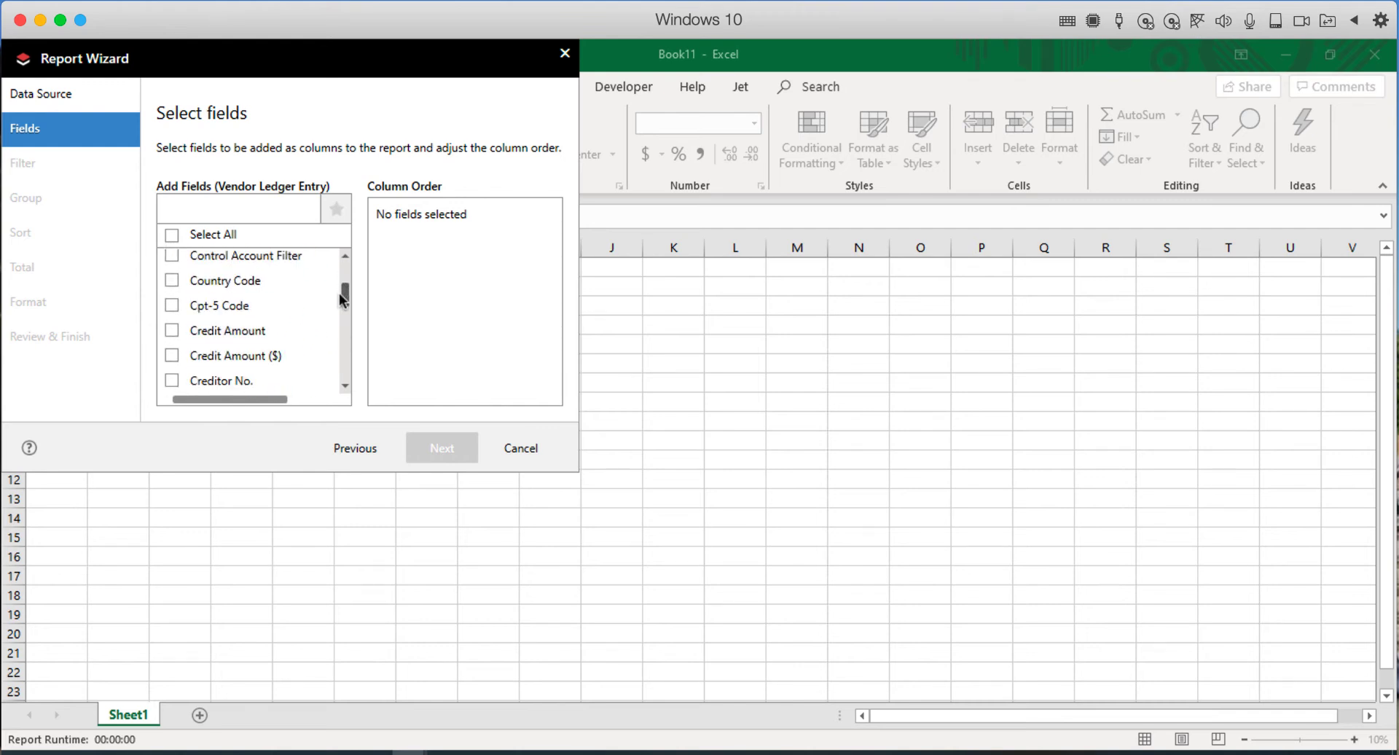
click(536, 452)
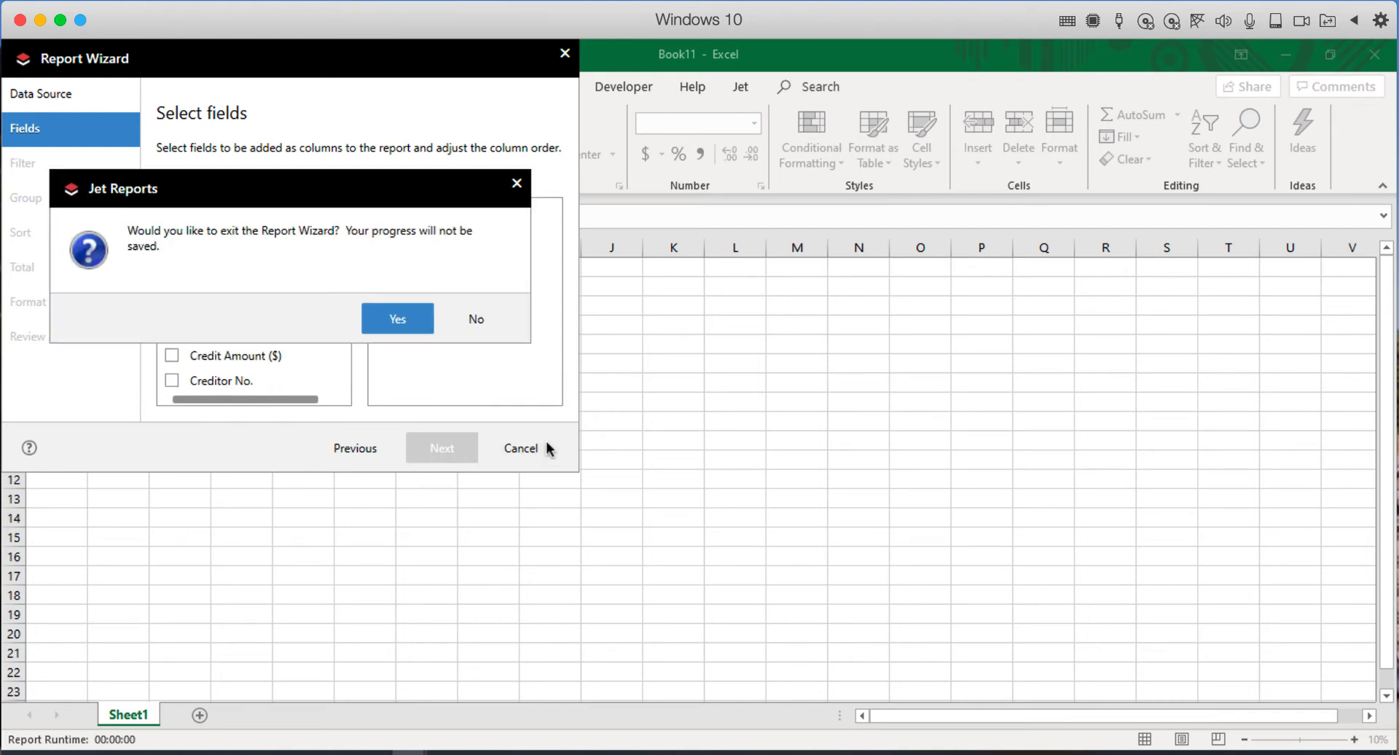
click(484, 319)
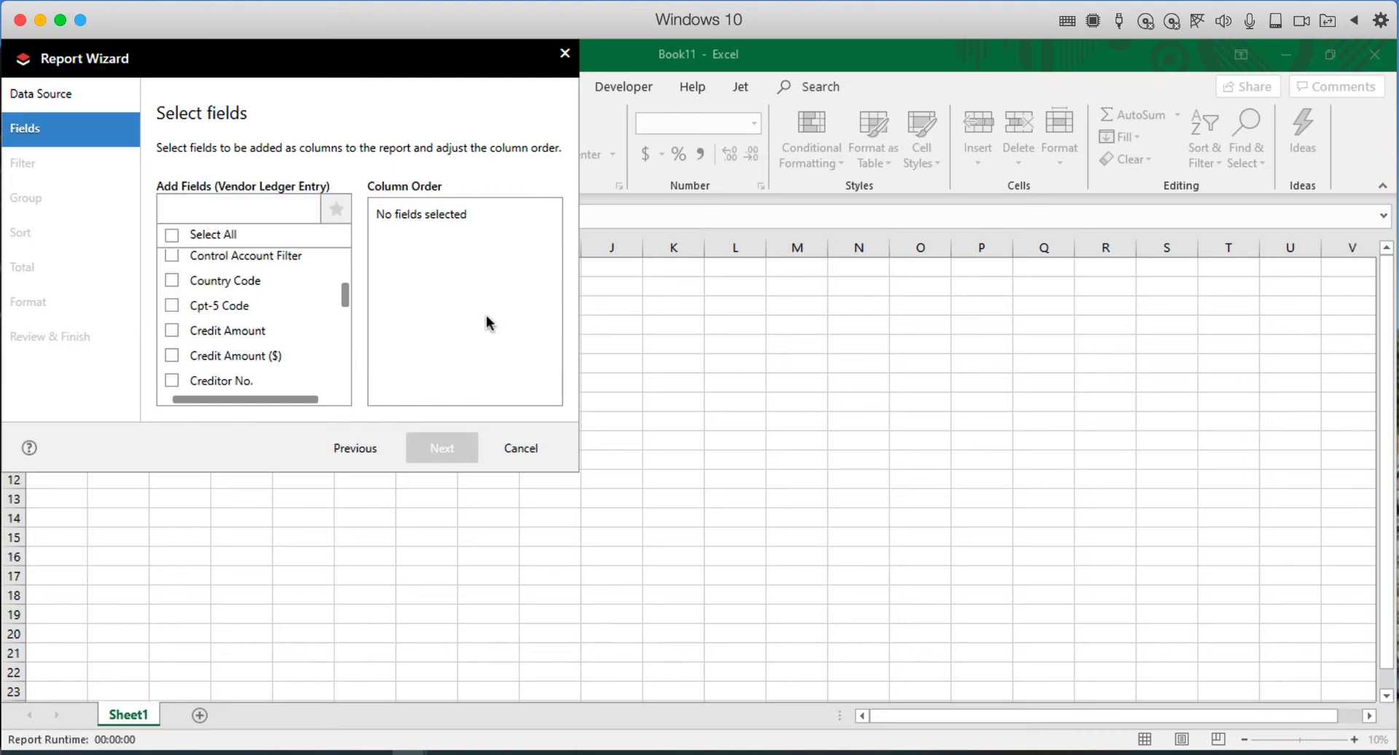
click(565, 53)
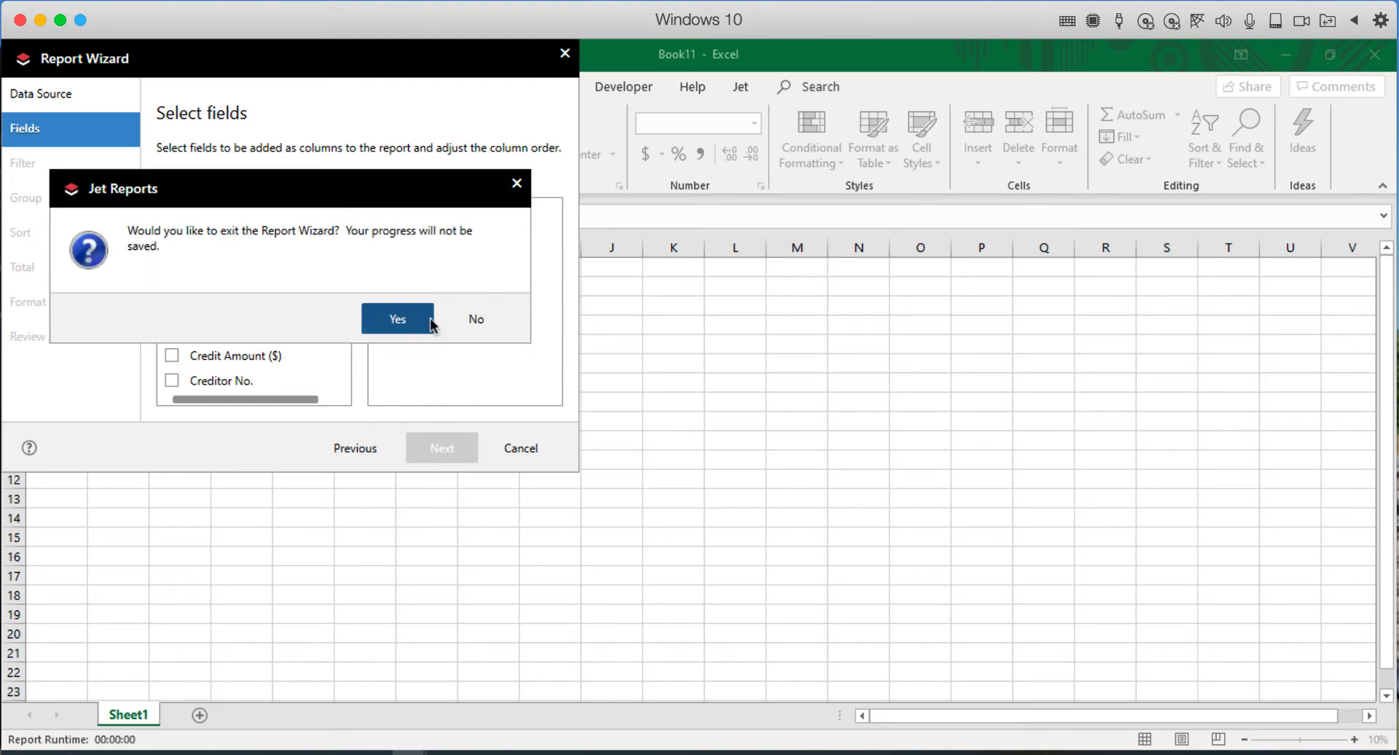
click(398, 318)
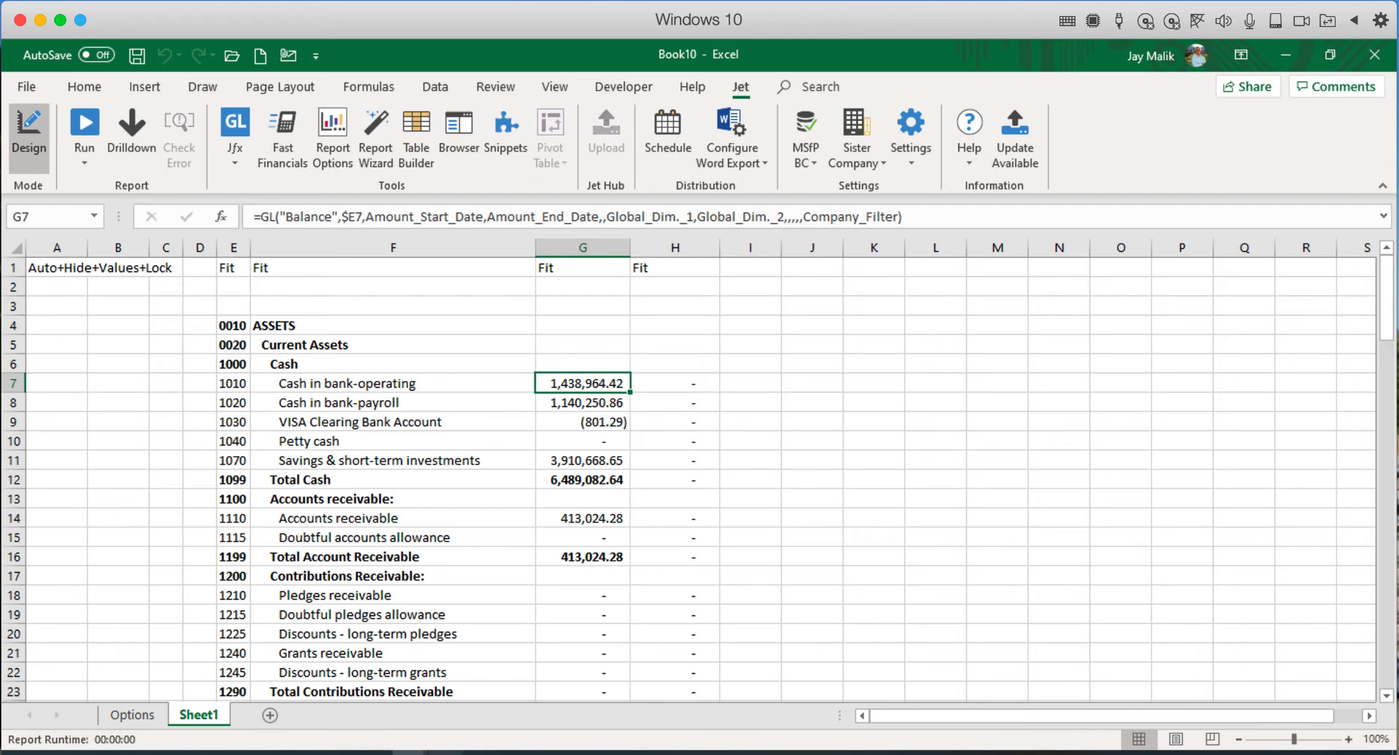
Switch to the Statement of Activities workbook and drill down from the Meals on Wheels Client restricted funds amount for the current year
click(410, 753)
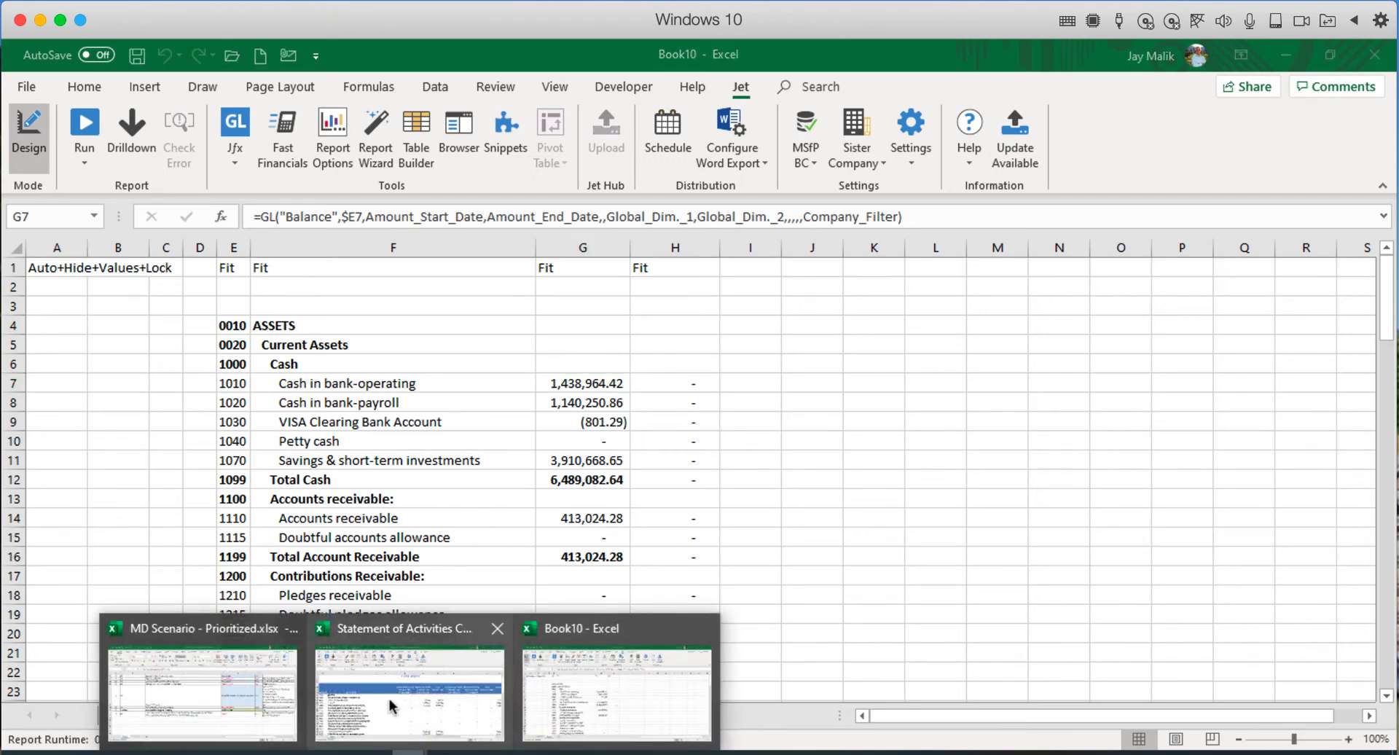
click(393, 701)
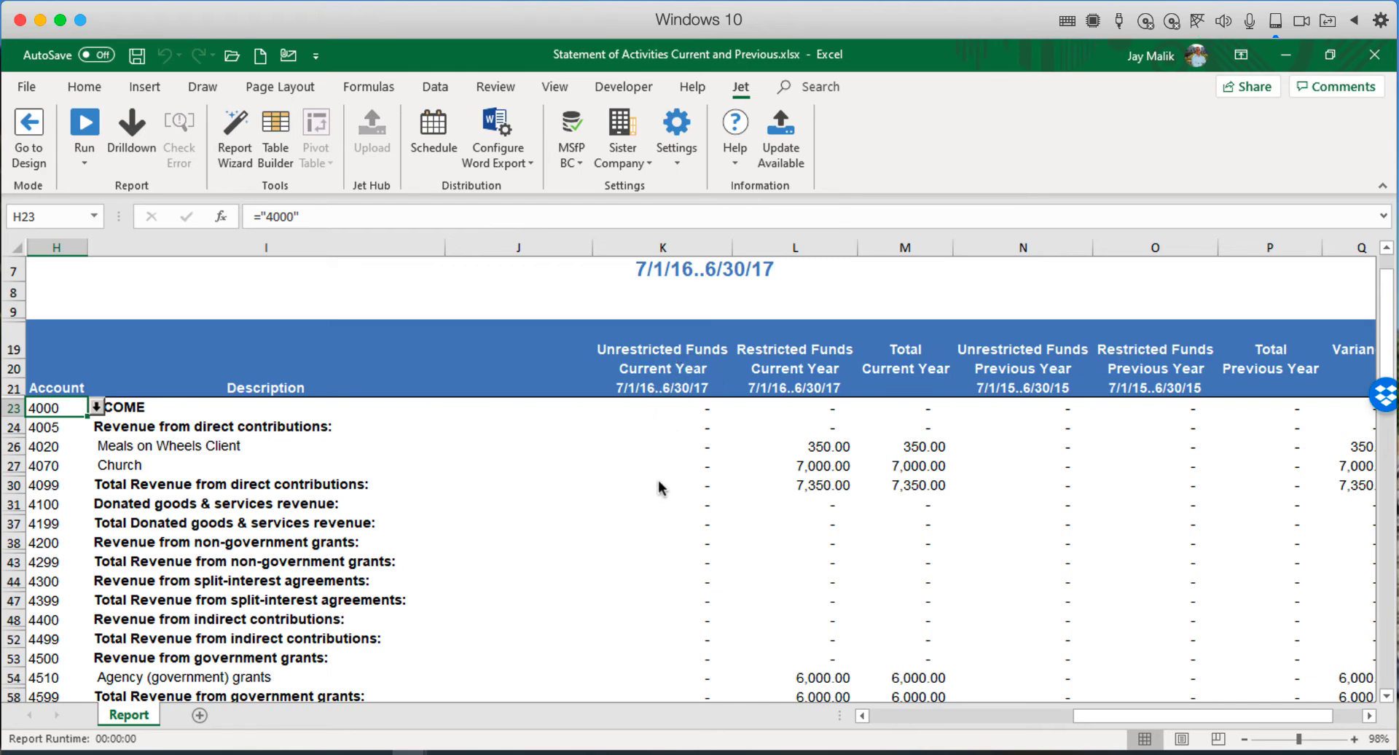
click(842, 452)
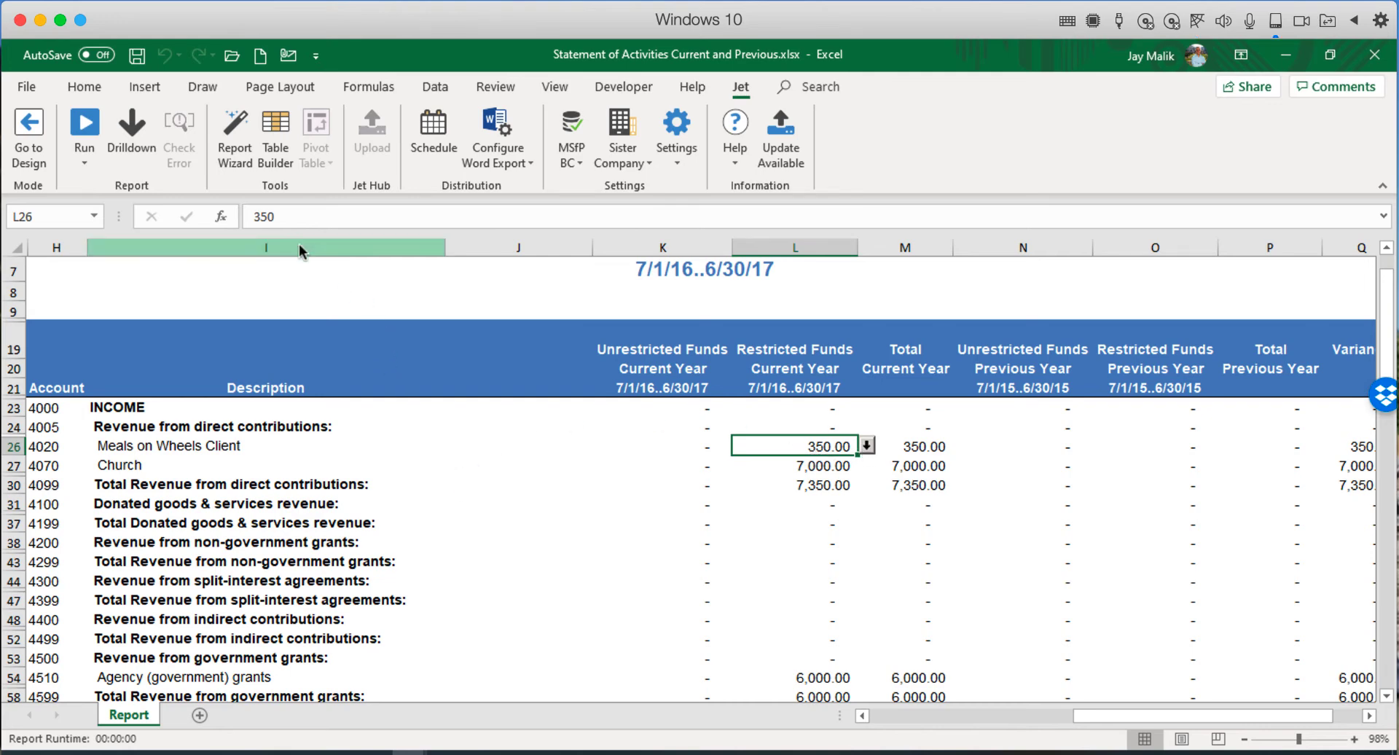
click(867, 446)
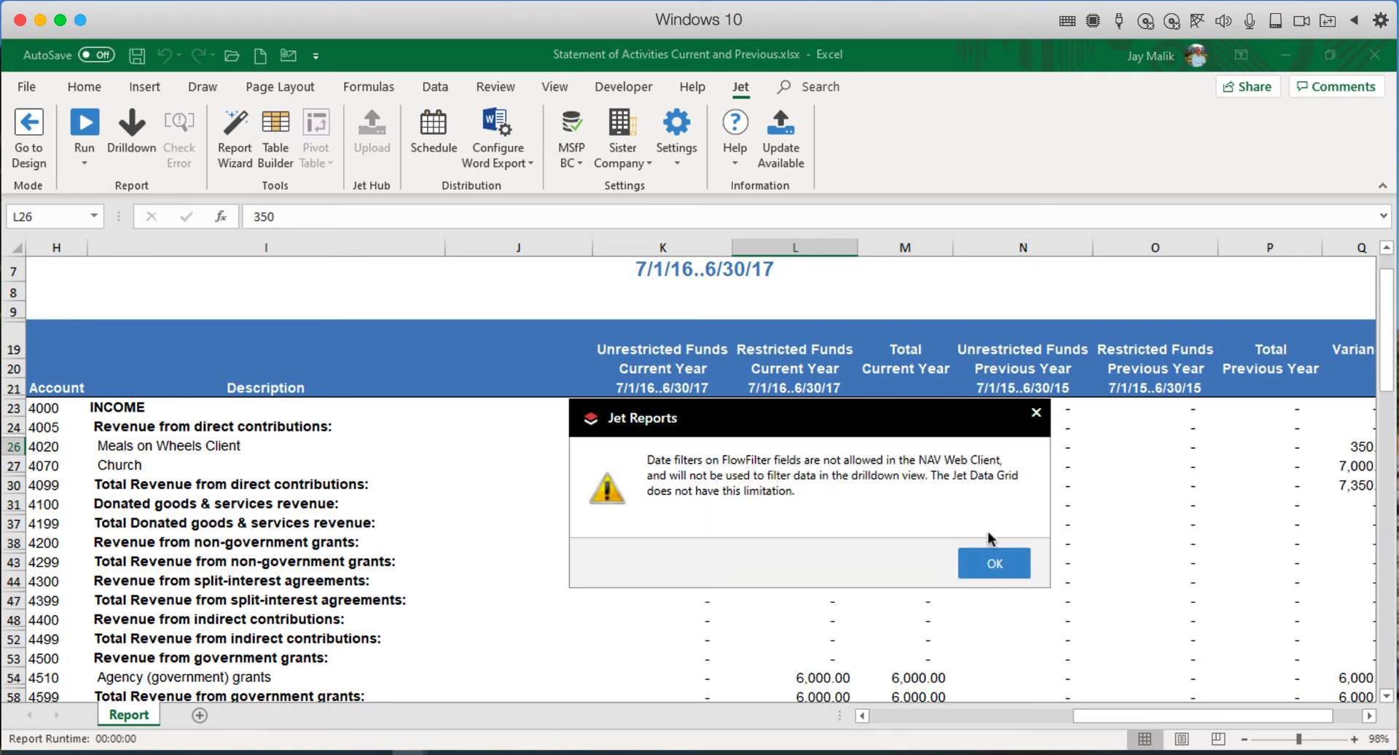
click(1009, 566)
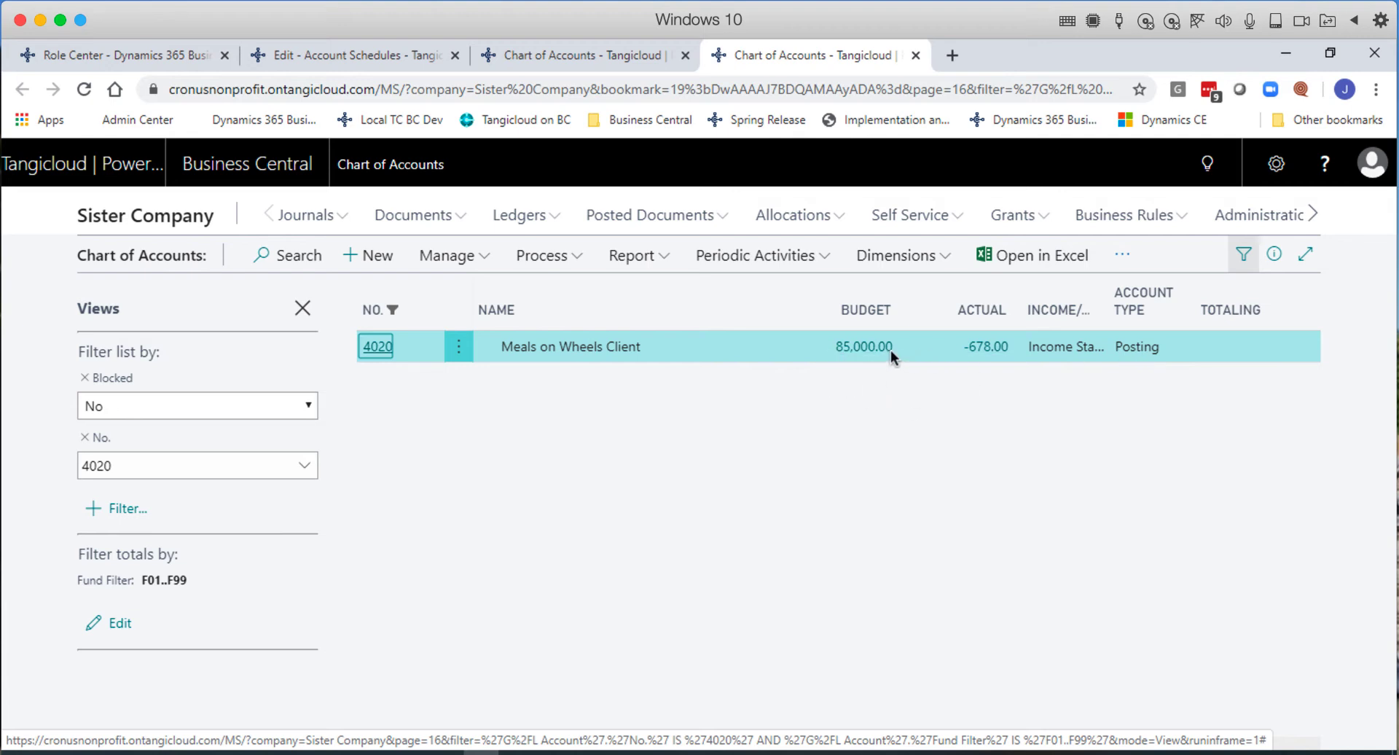
Open the general ledger entries behind the Actual amount of account 4020 in the filtered Chart of Accounts
click(475, 255)
click(547, 255)
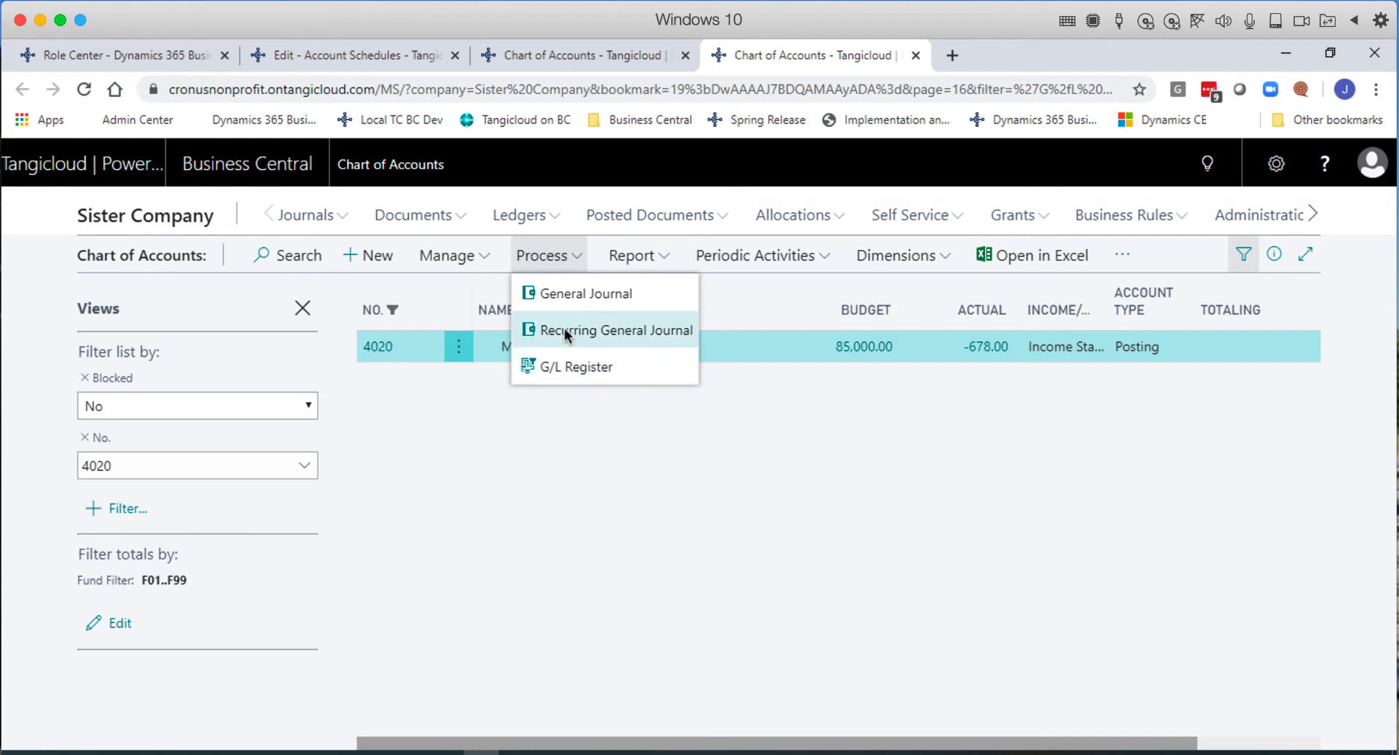
click(526, 317)
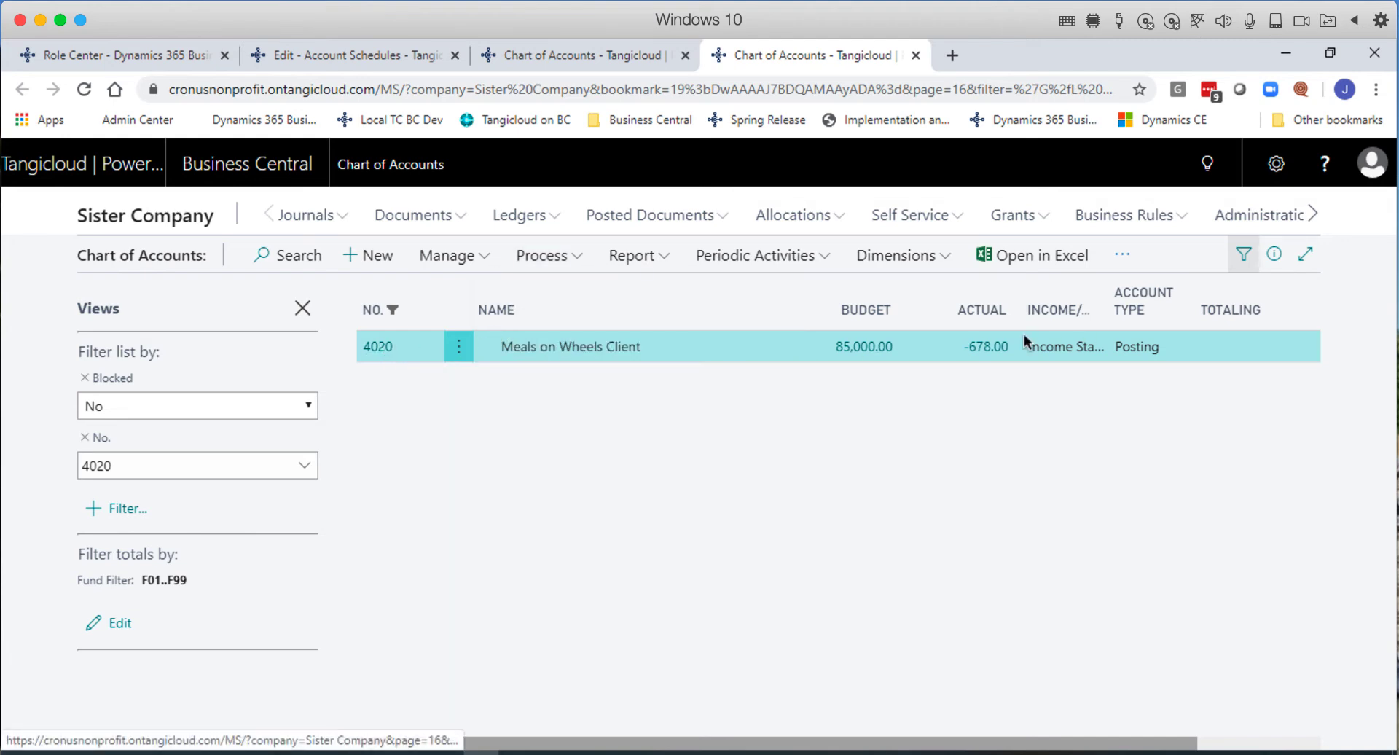
click(987, 342)
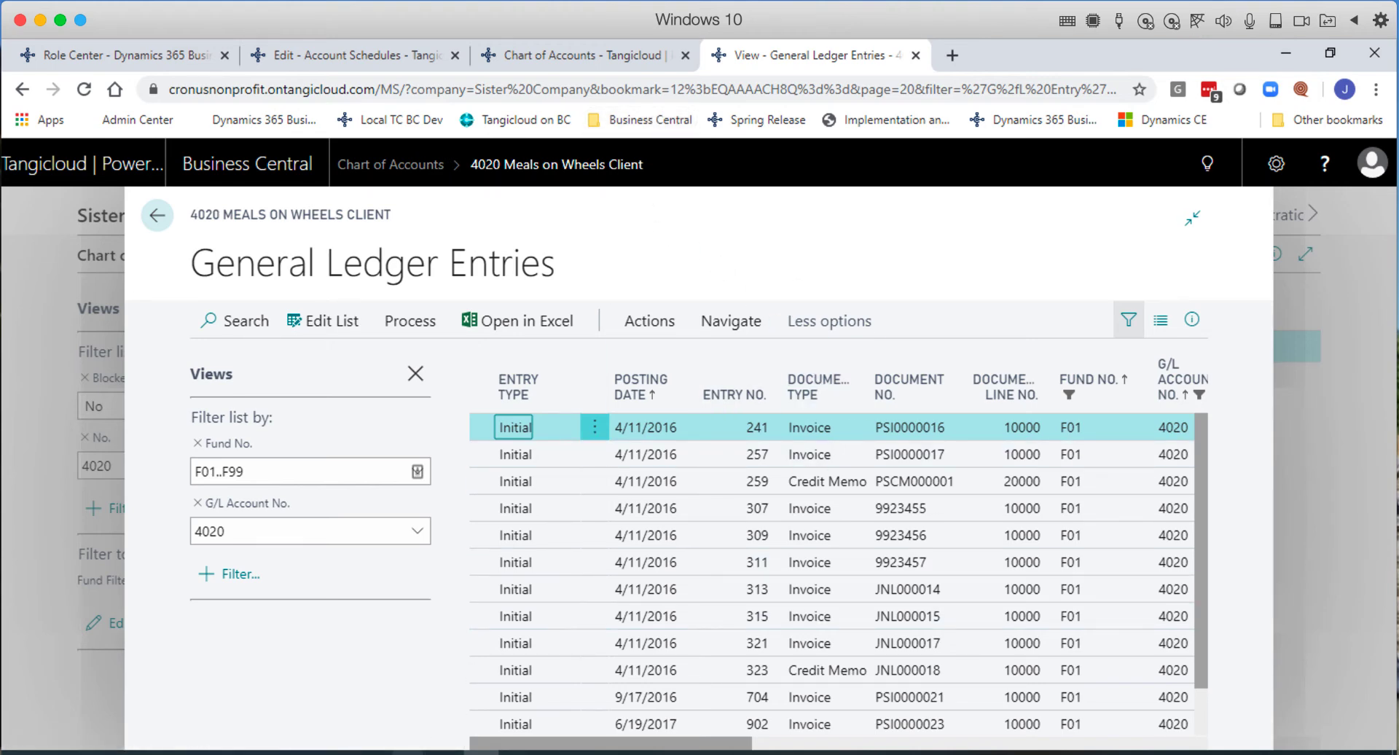
Switch back to the Statement of Activities workbook, review its fiscal date options for a report run, and cancel the options
mouse_move(437, 751)
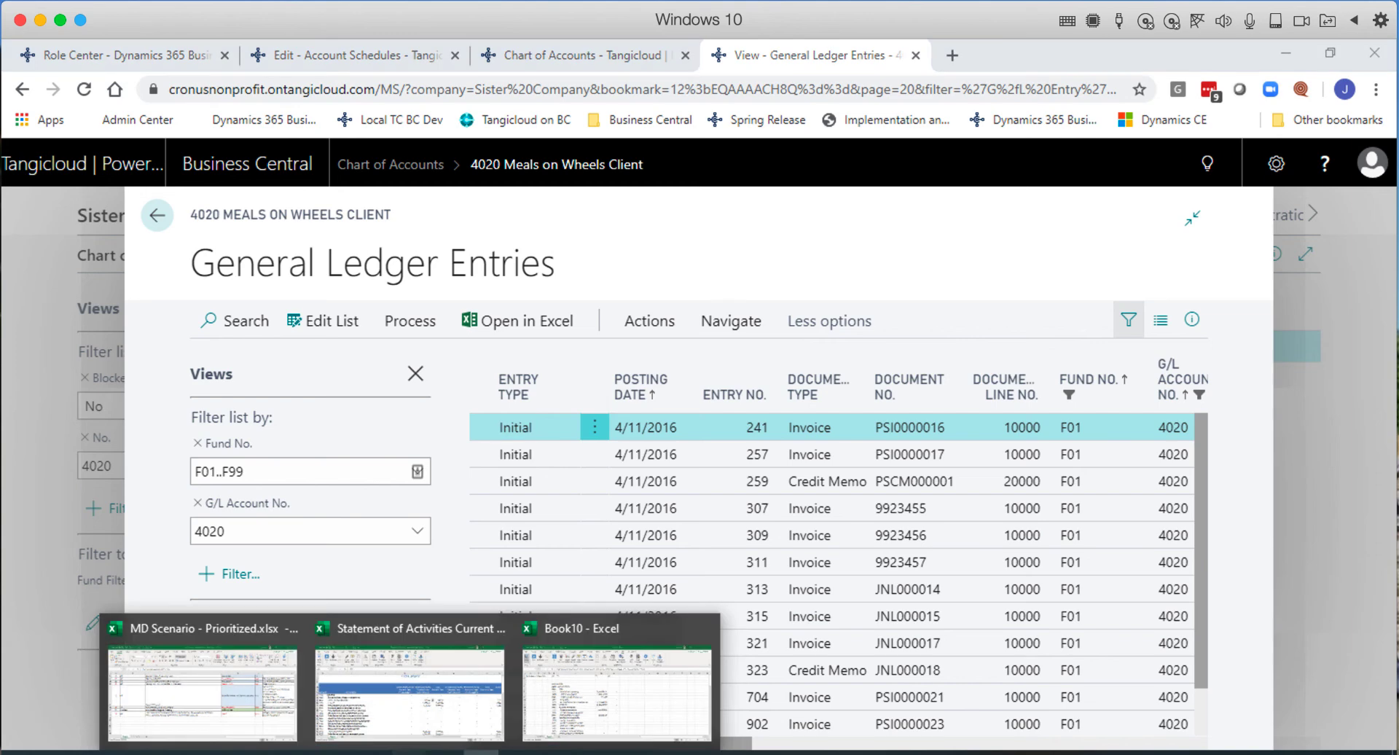
click(385, 707)
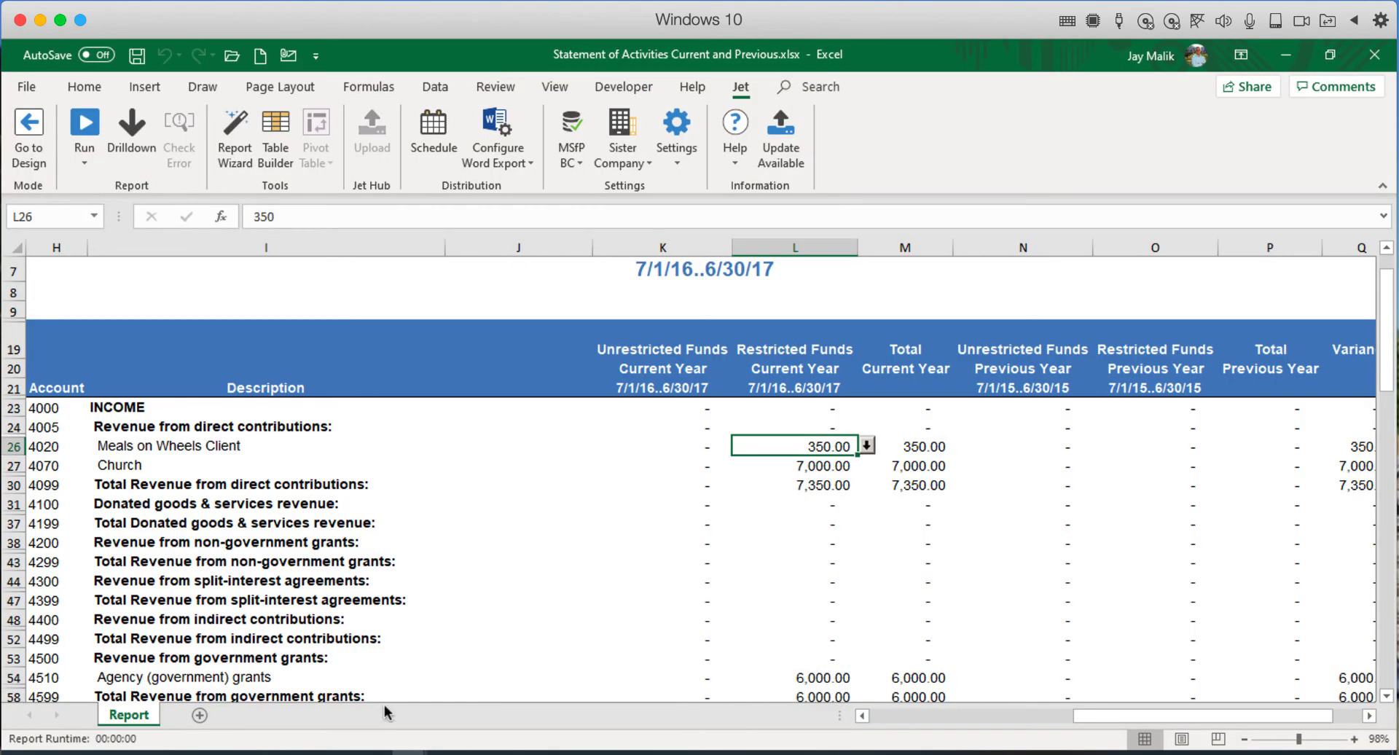
click(85, 125)
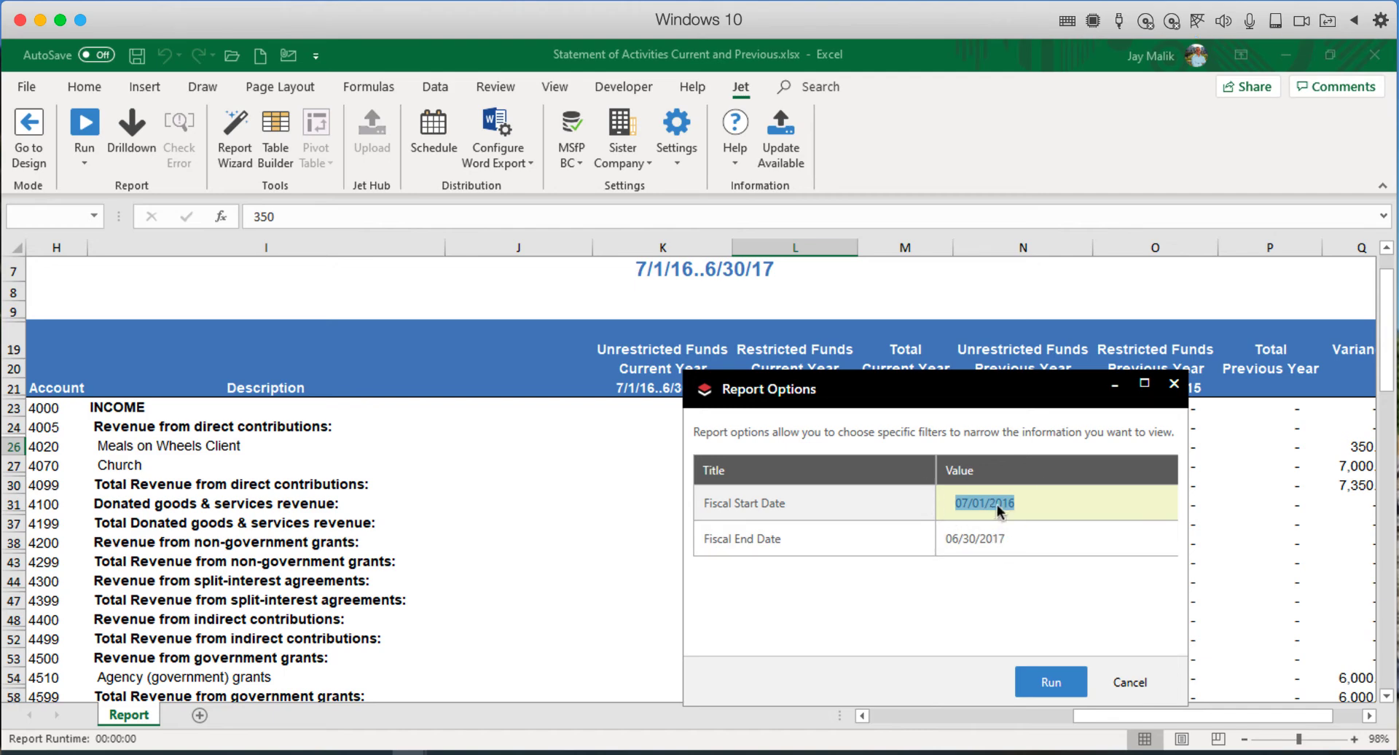
click(1139, 684)
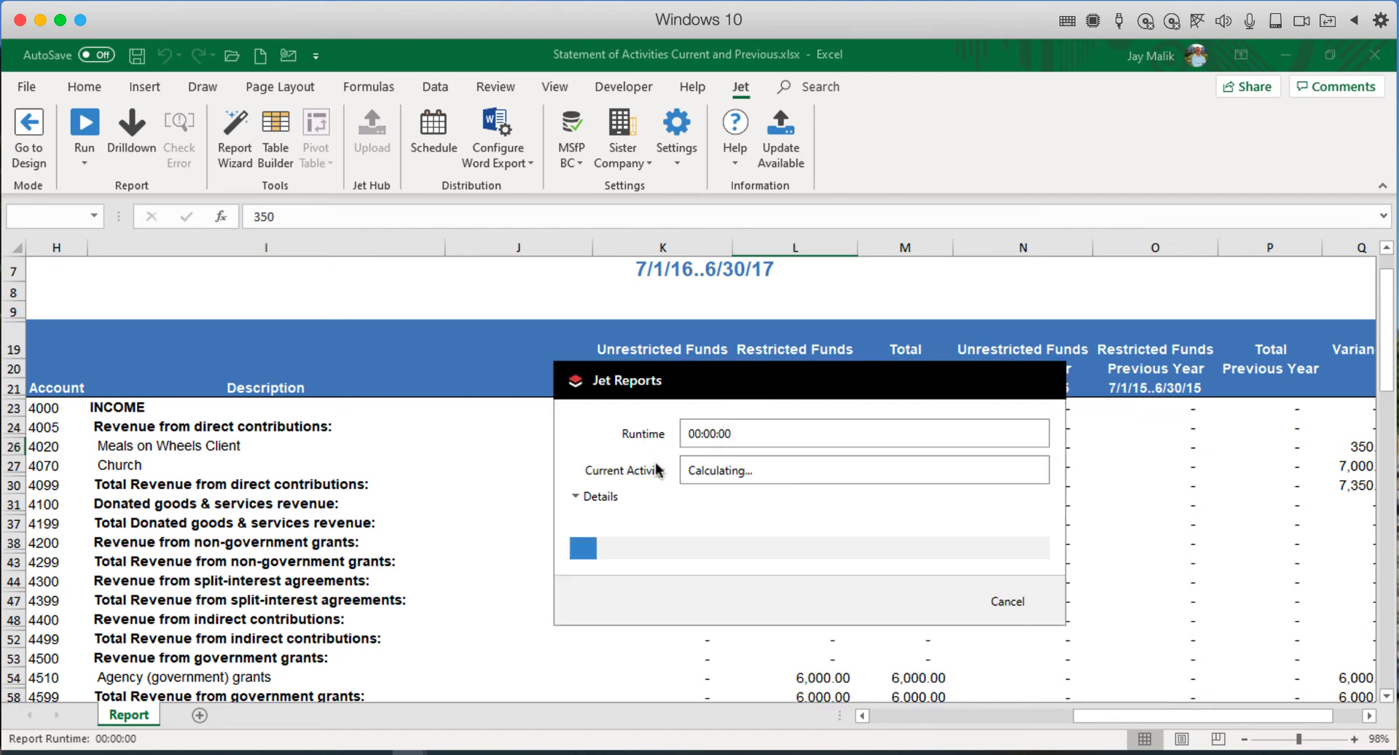
Put the Statement of Activities report in design mode and examine the row 23 formulas in cells C23, B23, G23 and I23
click(22, 141)
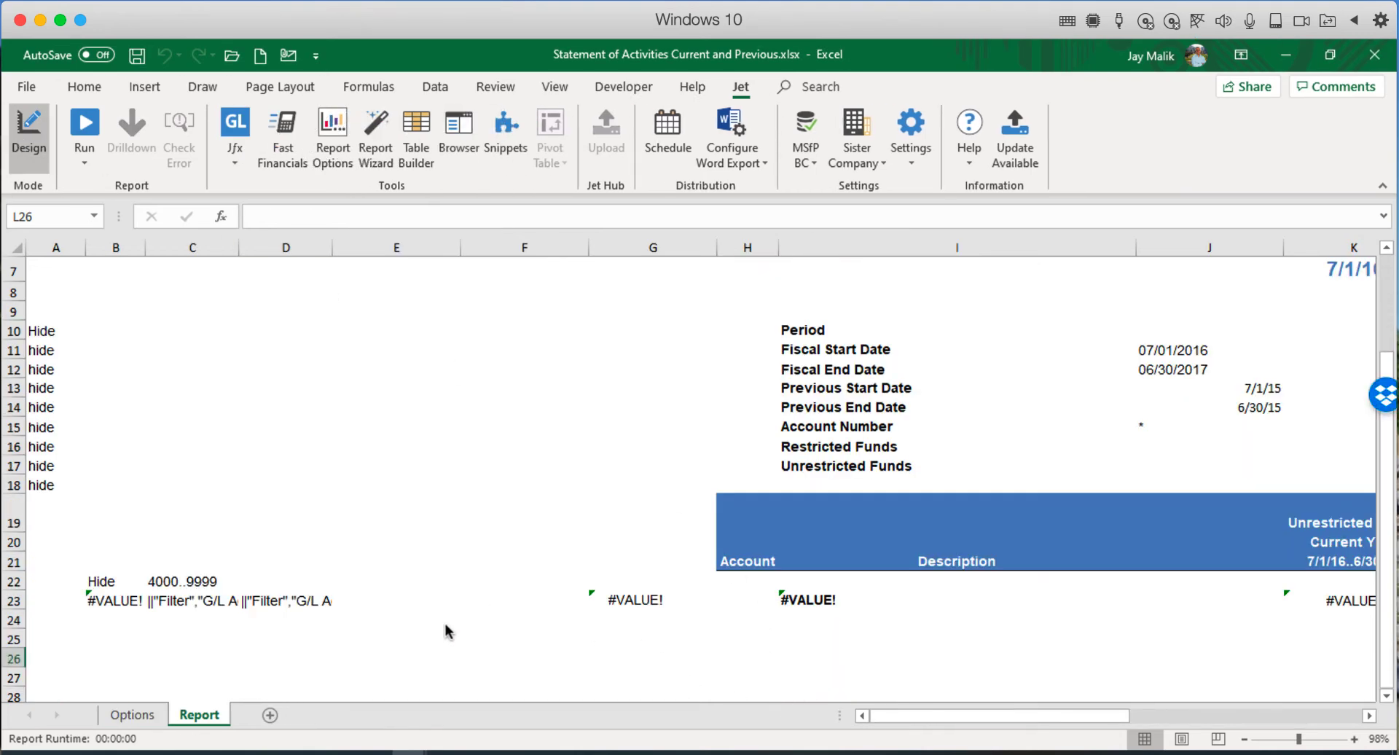
click(191, 605)
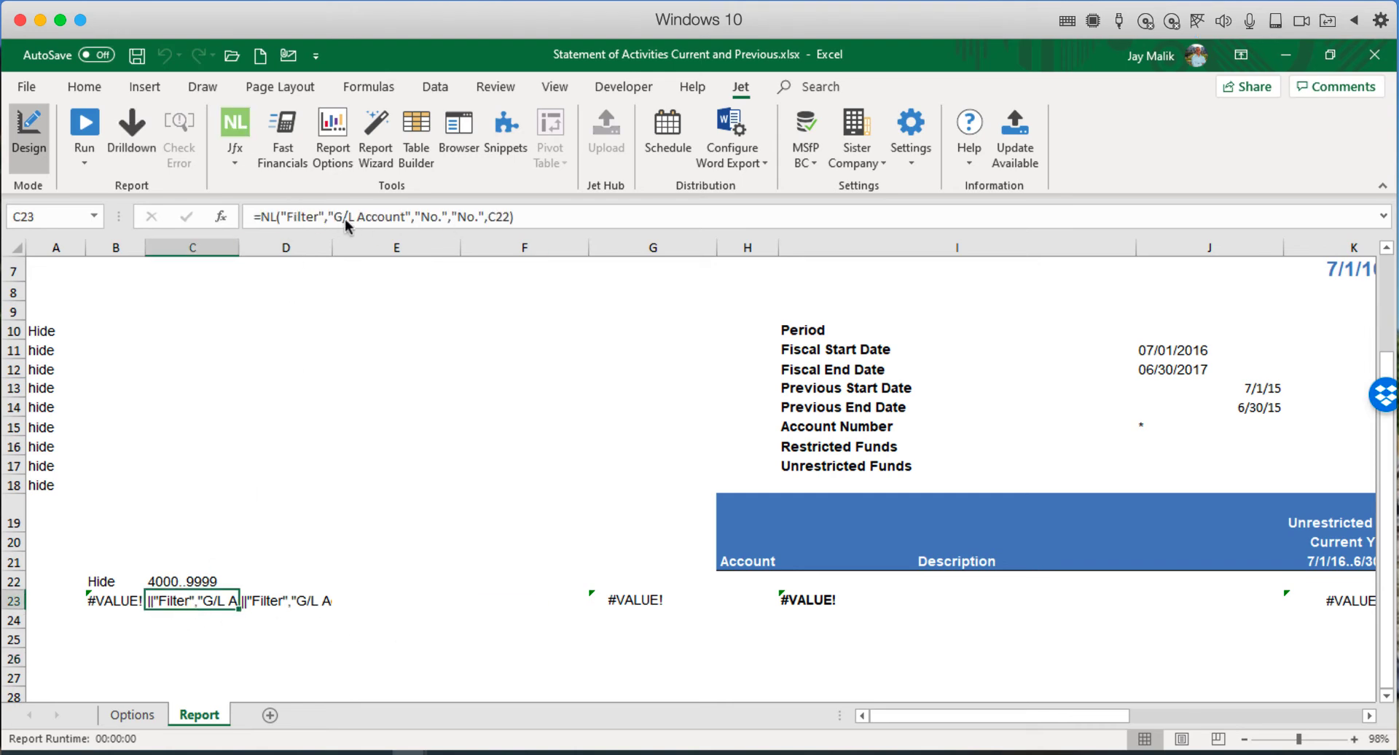
click(117, 604)
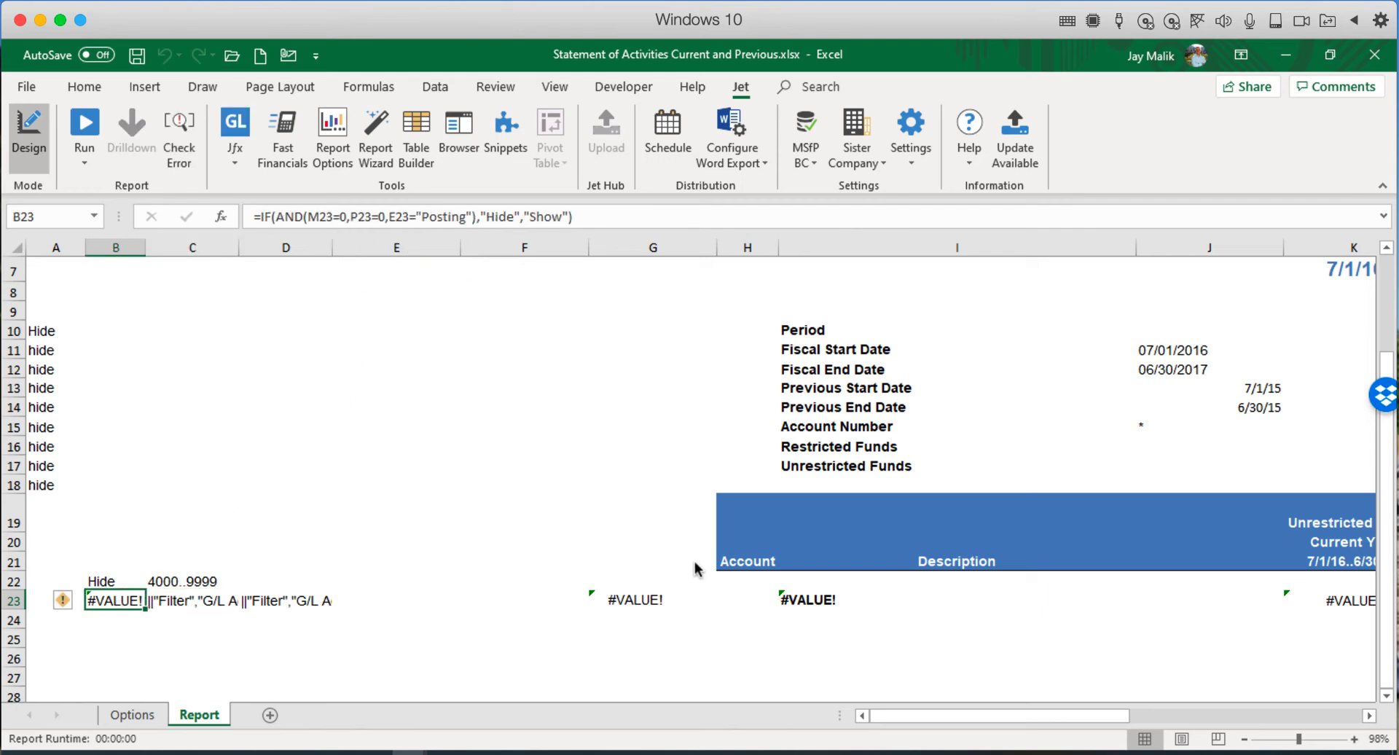
click(648, 602)
click(821, 599)
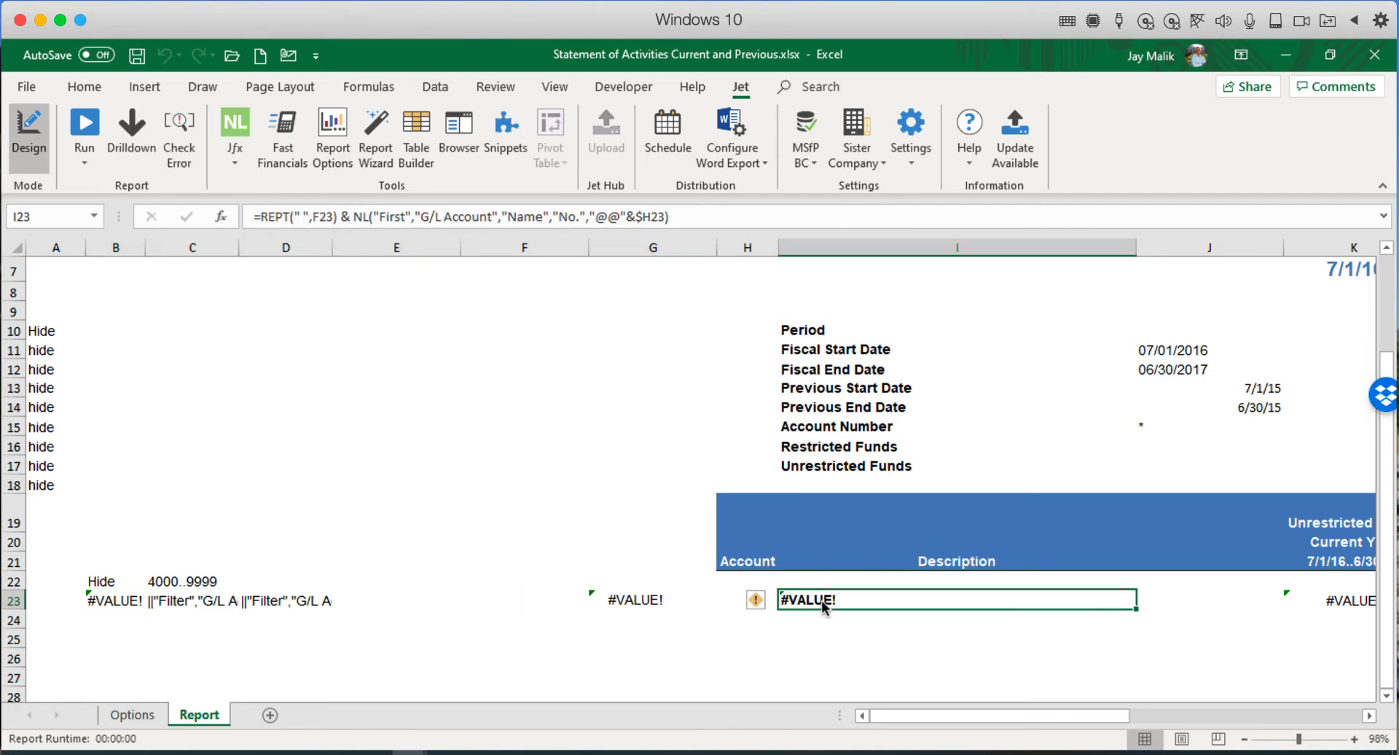
scroll(1035, 602, down, 4)
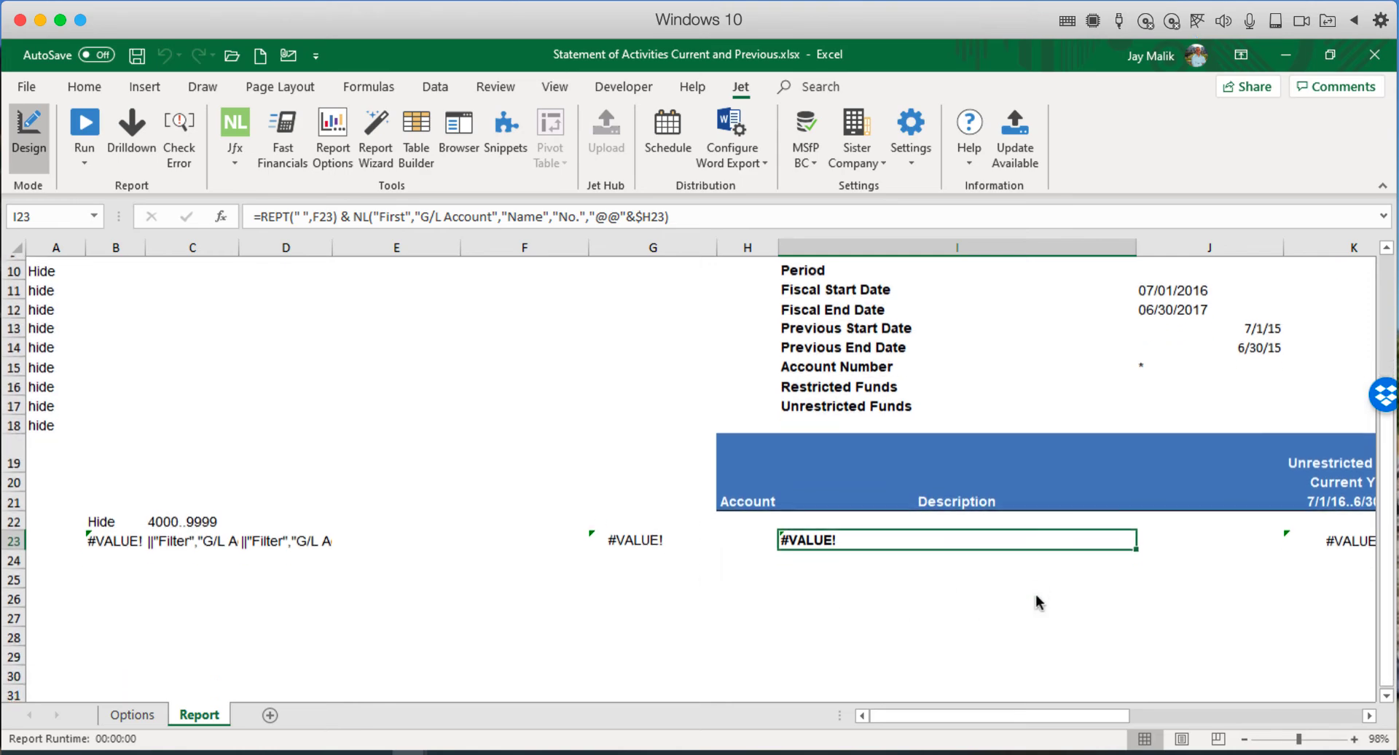
scroll(1005, 591, down, 2)
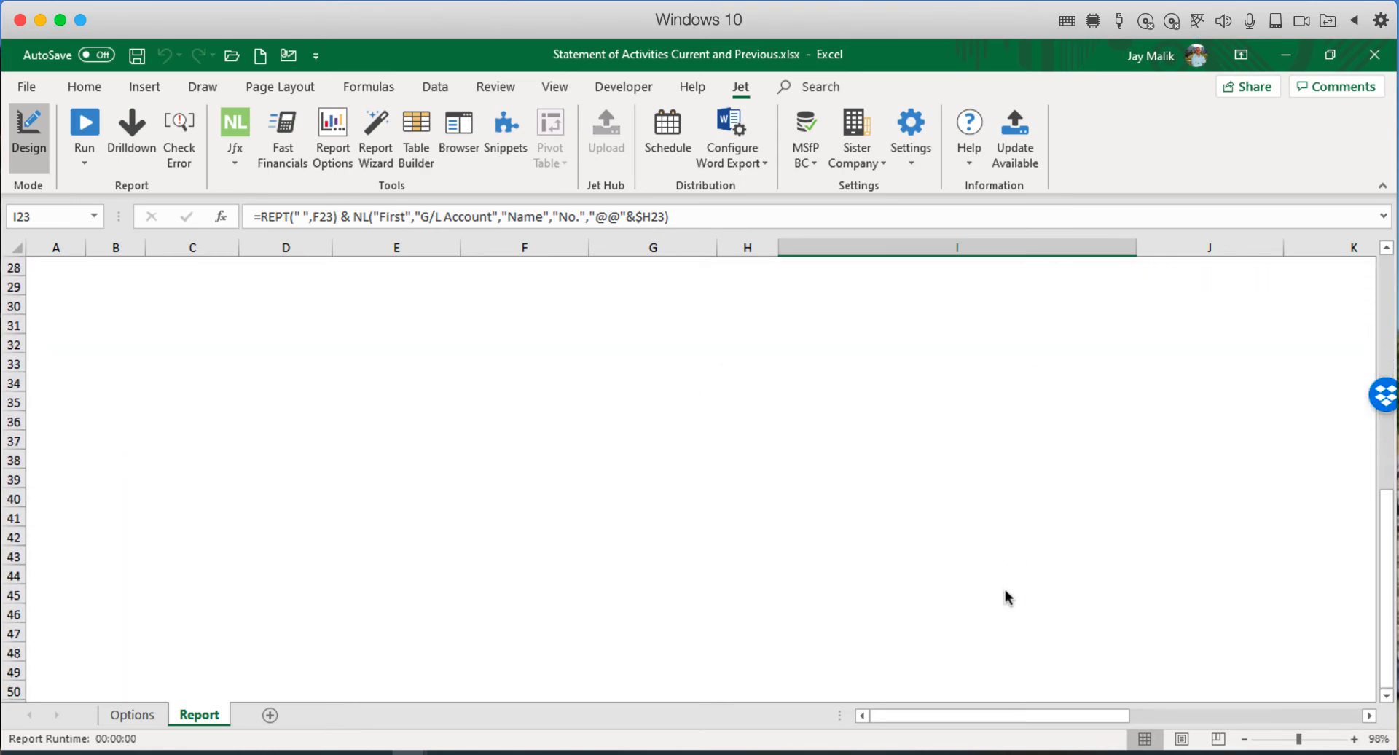
scroll(1002, 588, up, 3)
scroll(1003, 589, up, 3)
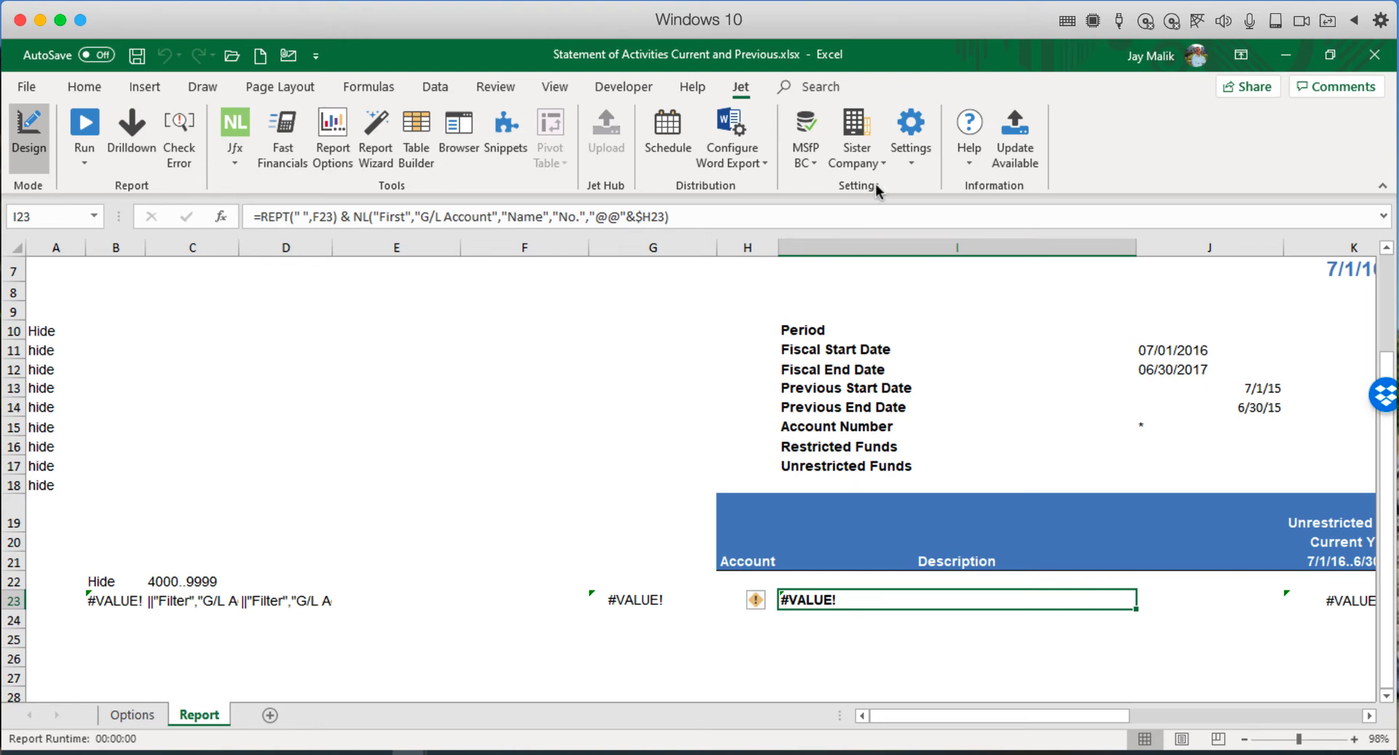
click(1005, 1)
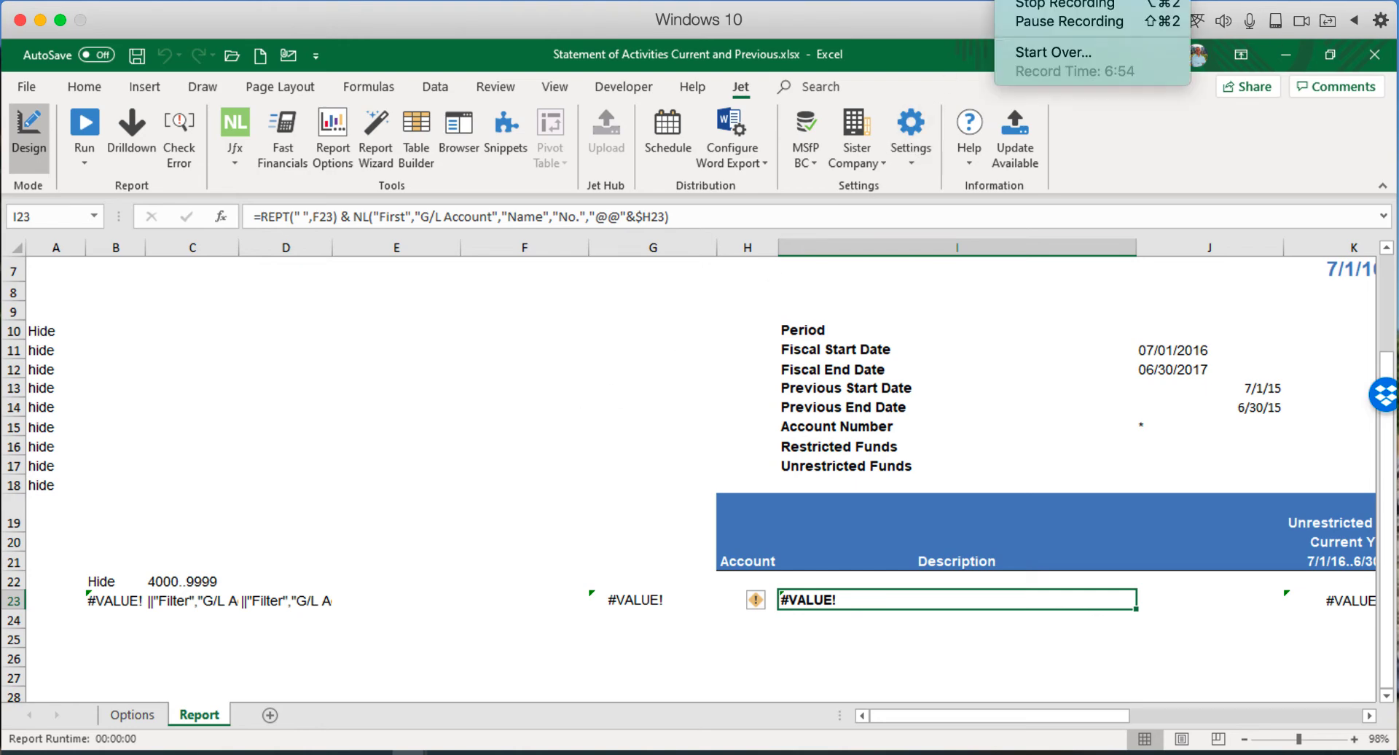
click(1035, 30)
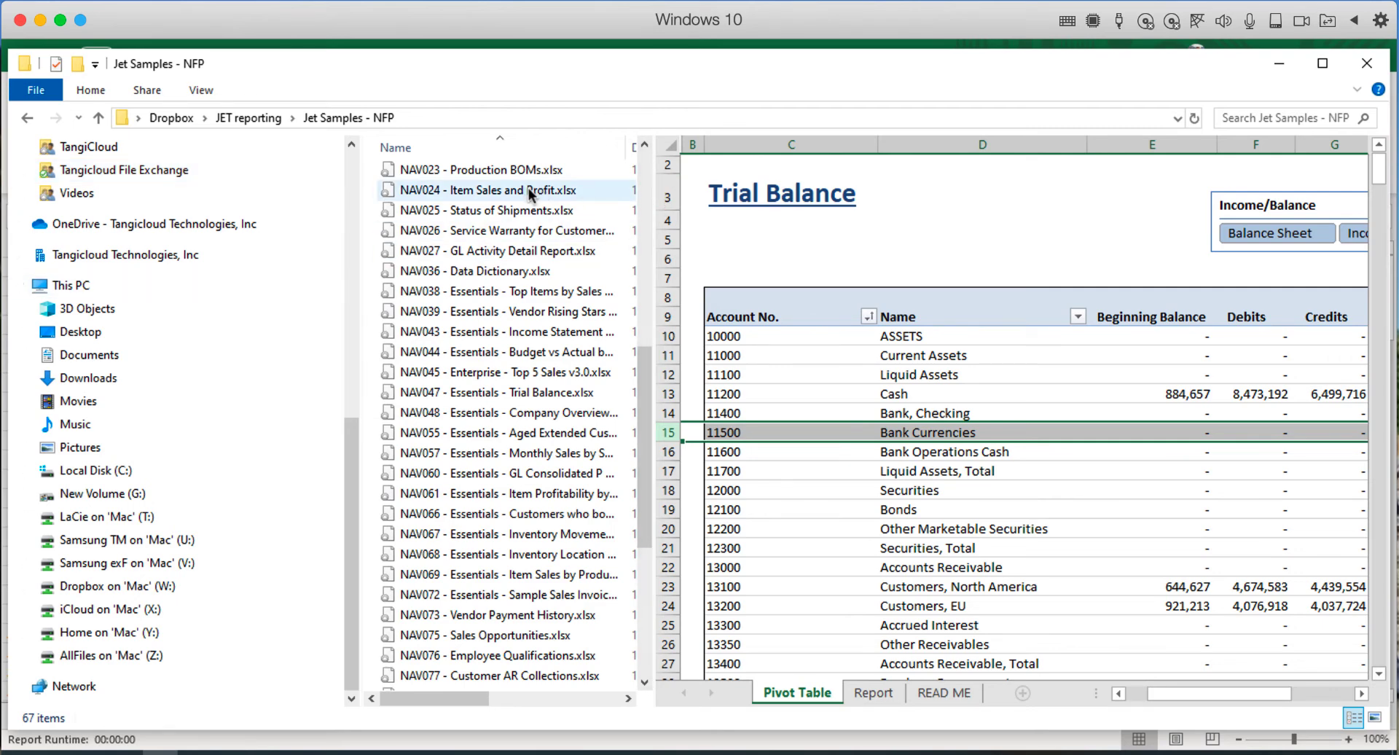
Preview the sample reports 1-NAV011 Working Capital, 1-NAV012 Trial Balance vs Previous Year and NAV001 Top Customer Overview in the Jet Samples - NFP folder
drag(641, 395, 647, 156)
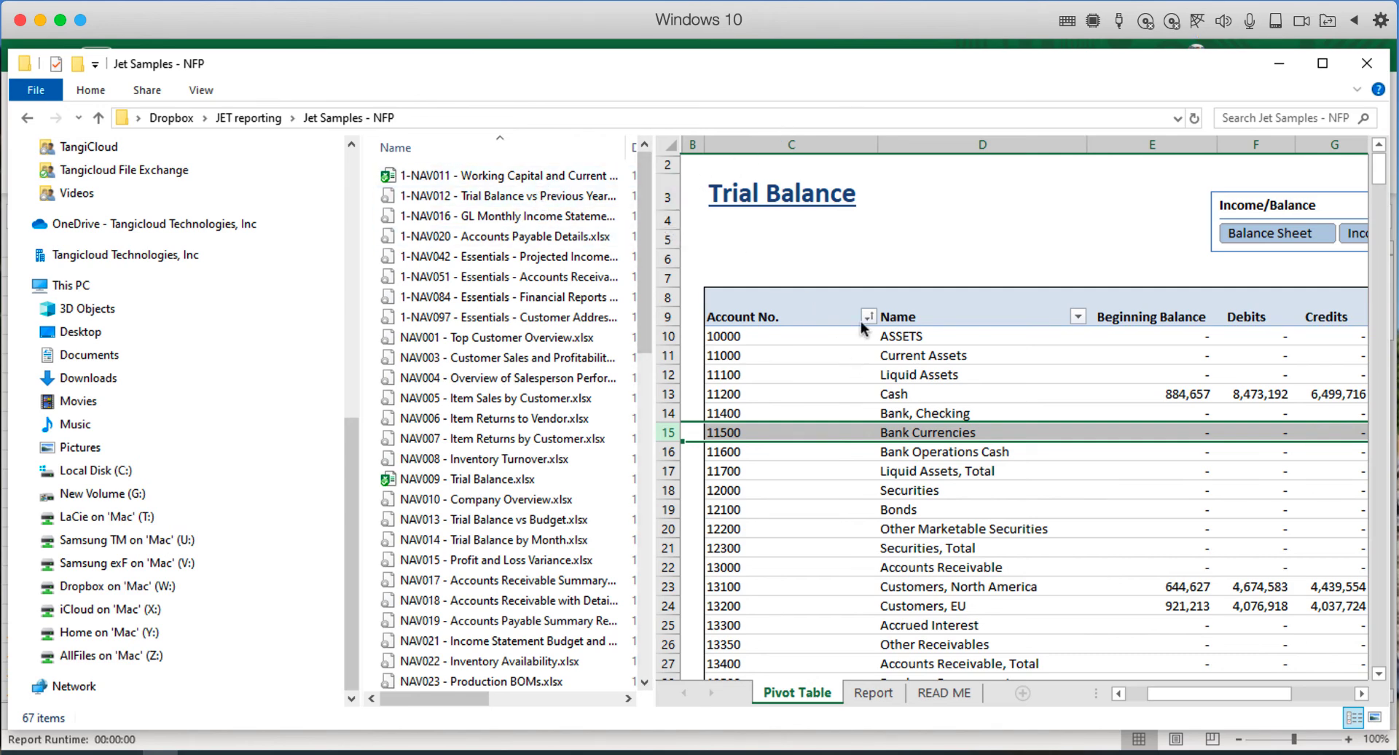
click(512, 177)
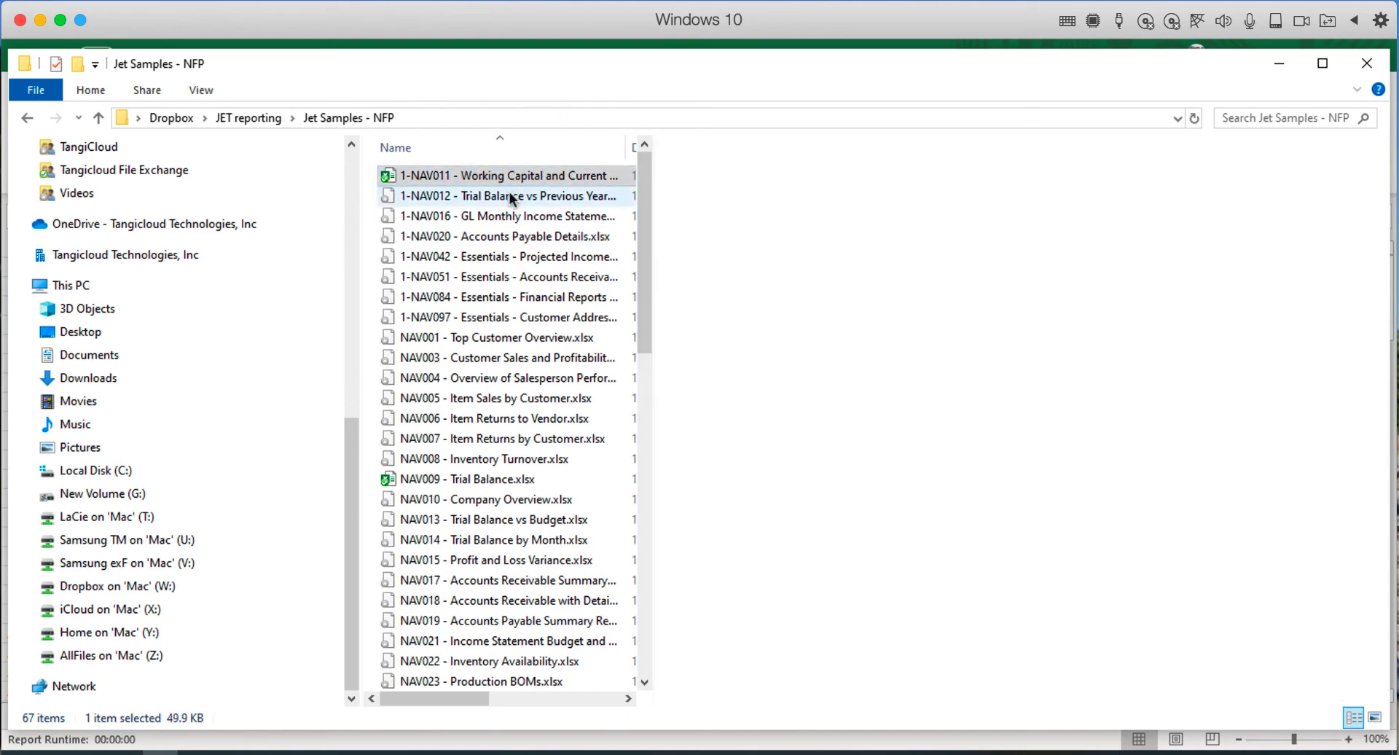
click(509, 193)
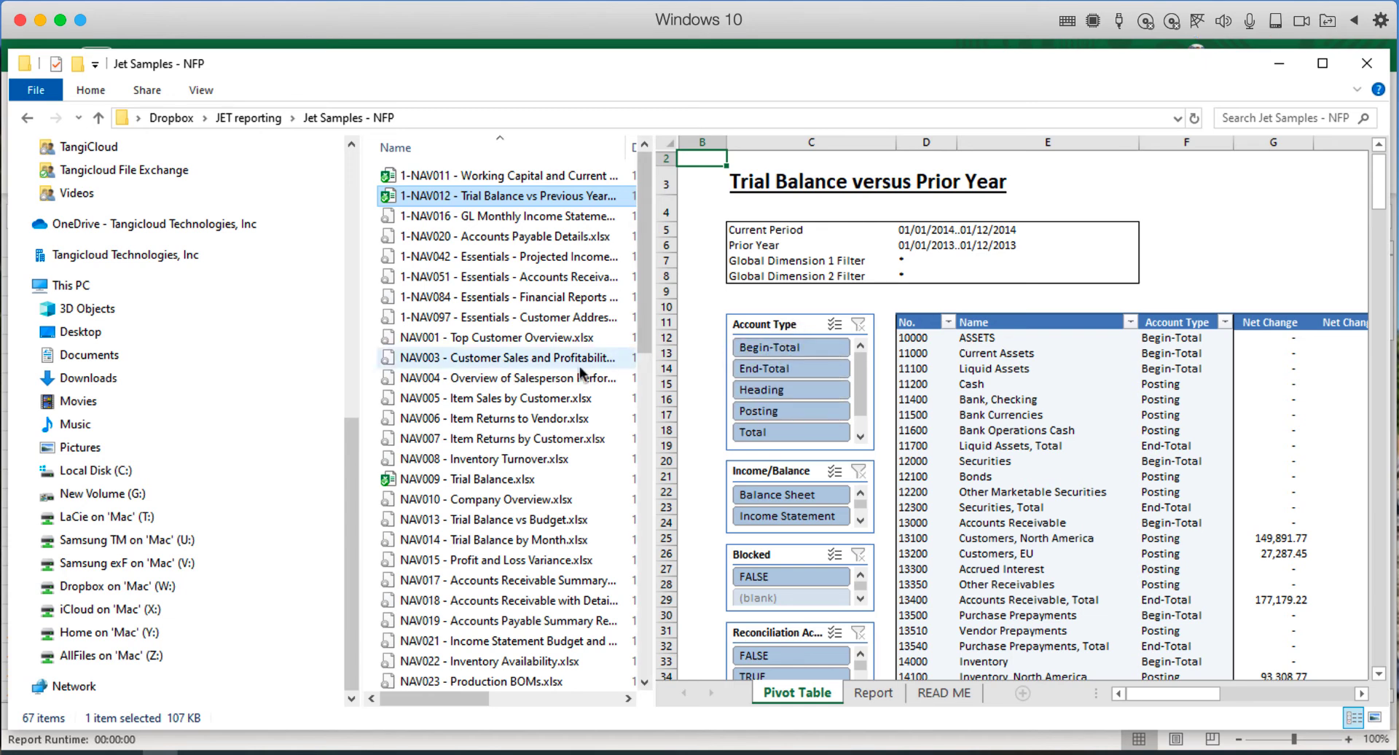
click(545, 335)
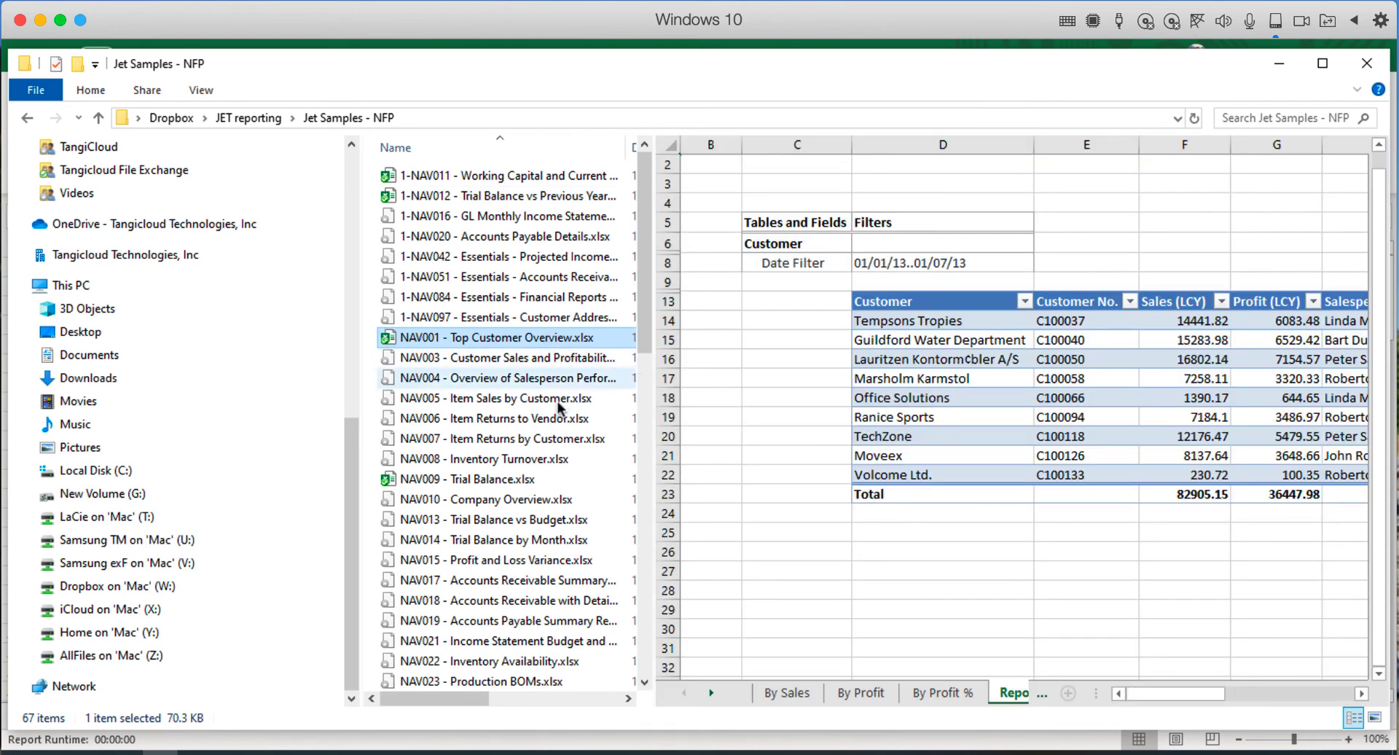
Preview the sample reports NAV010 Company Overview and NAV027 GL Activity Detail Report, and look through the folder's list down to NAV100
click(548, 497)
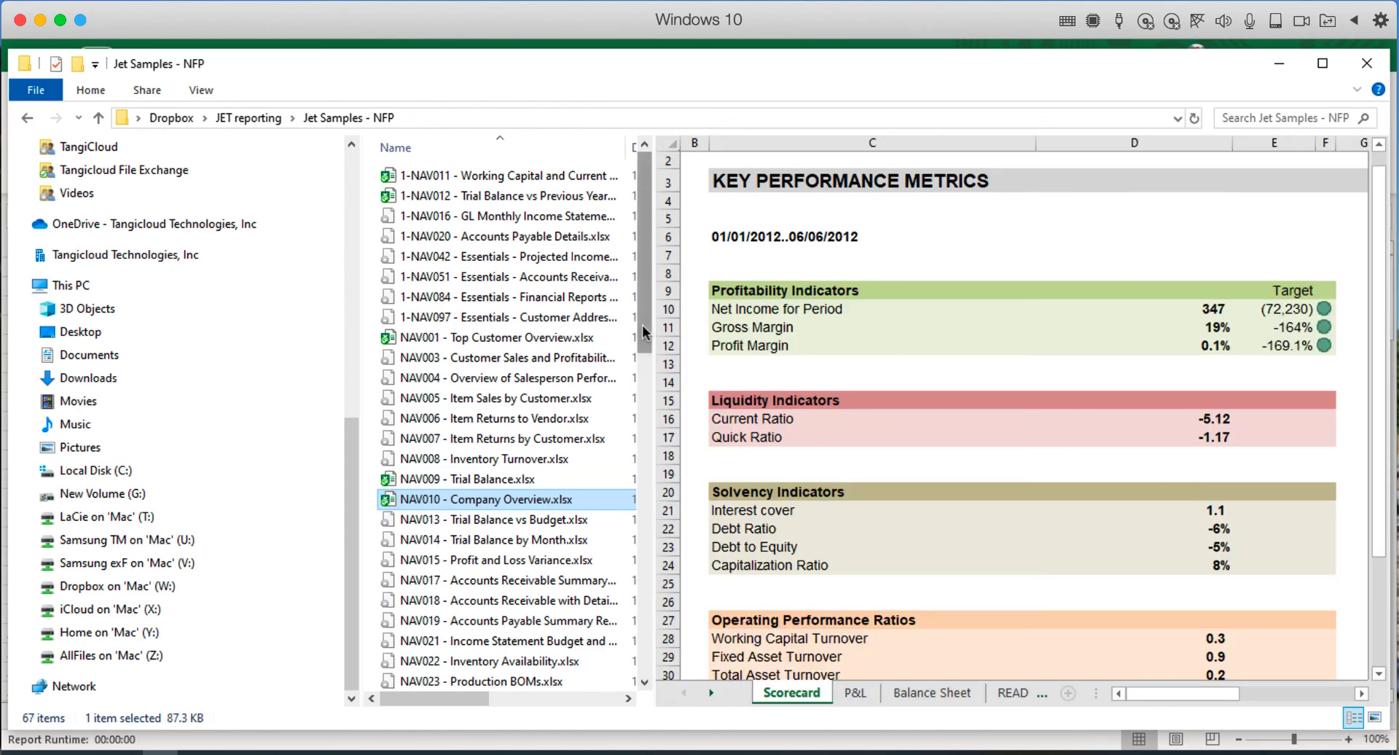
drag(644, 317, 646, 414)
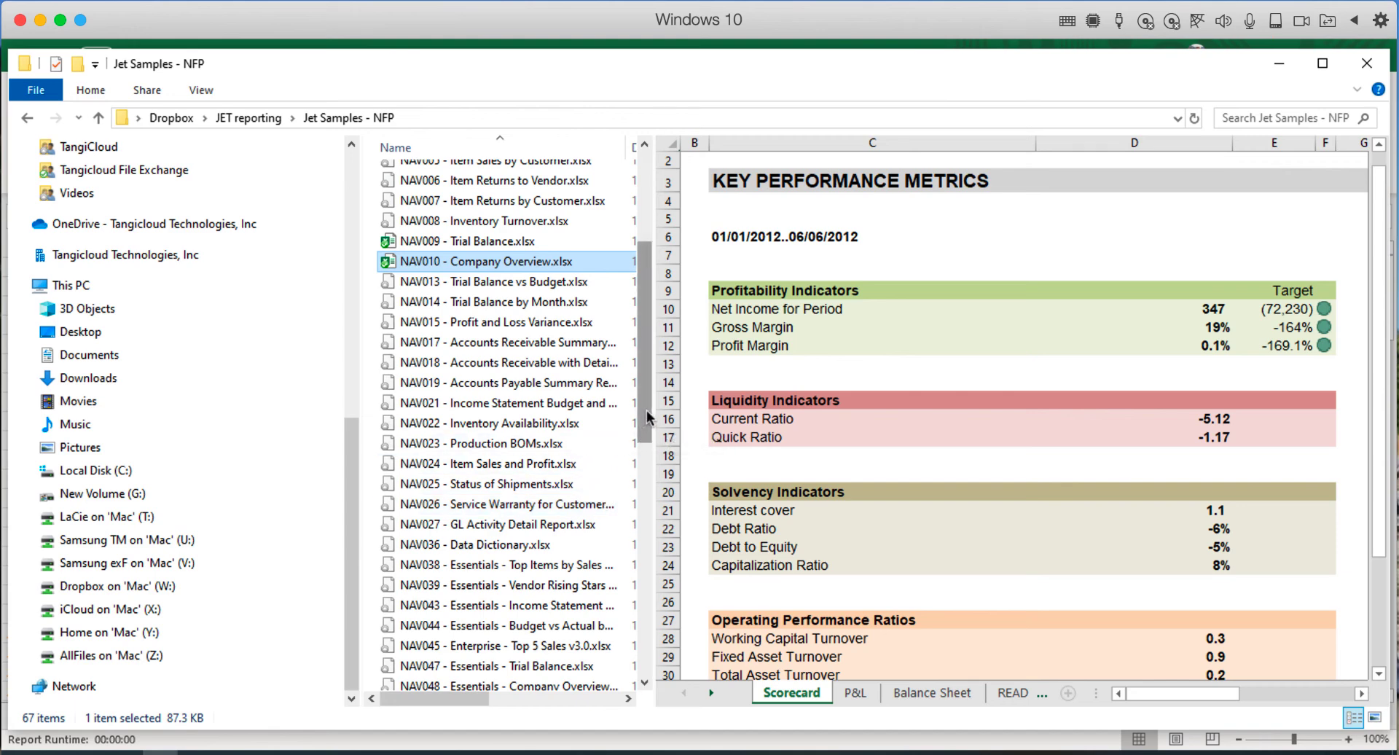
double_click(537, 522)
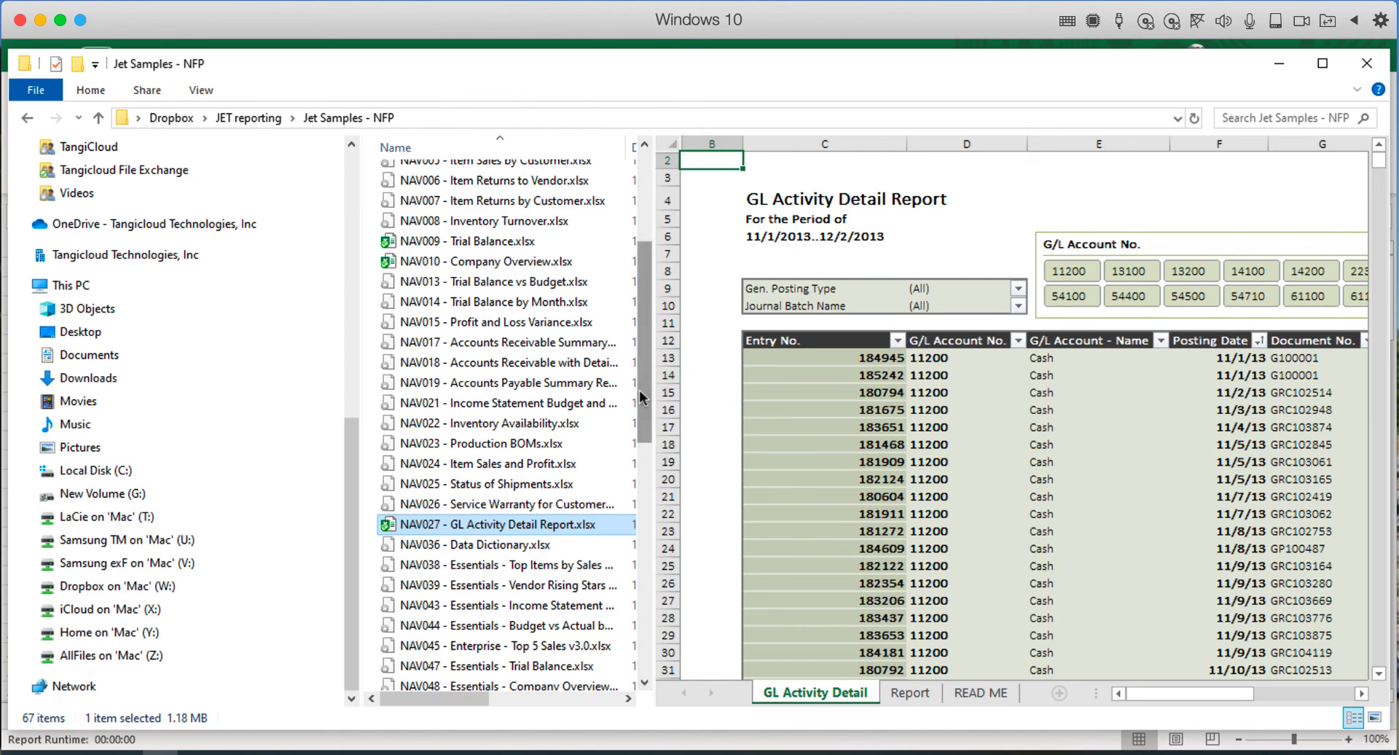
drag(640, 391, 640, 272)
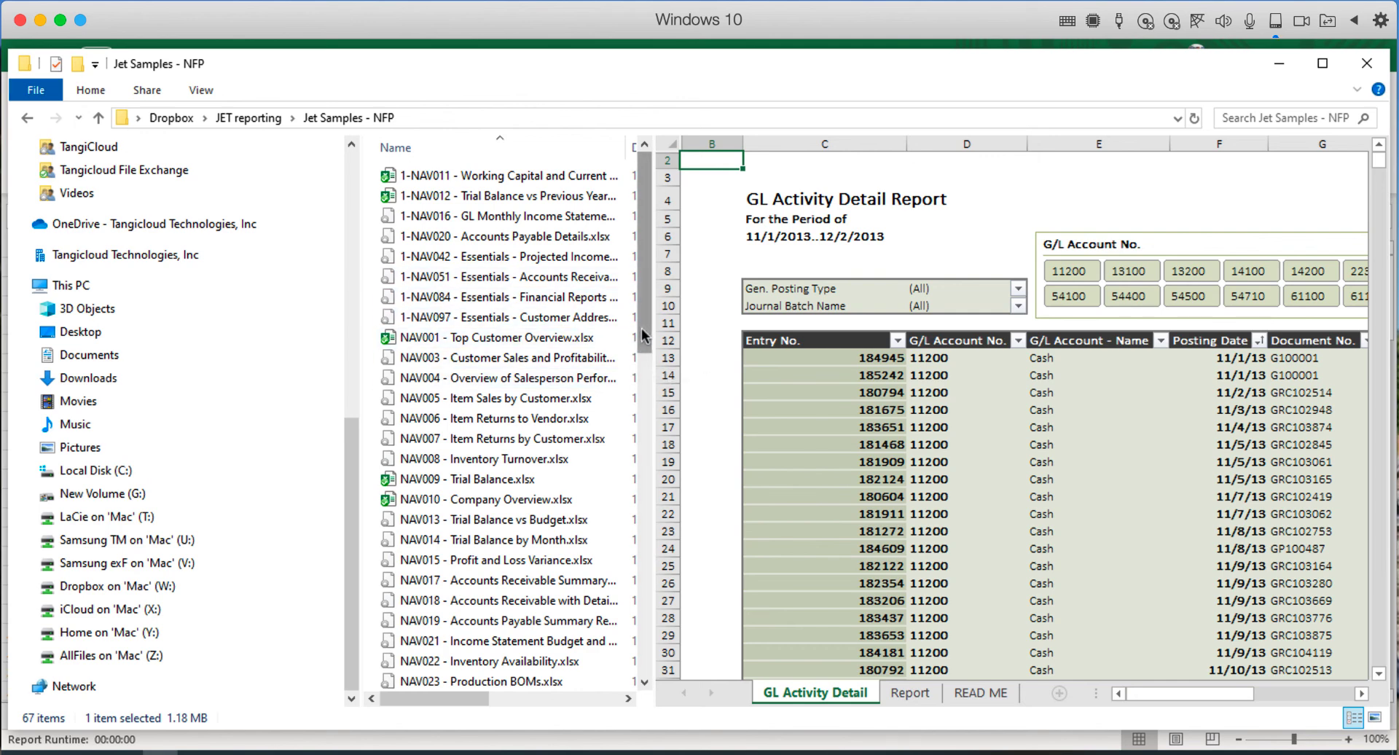
drag(641, 328, 653, 647)
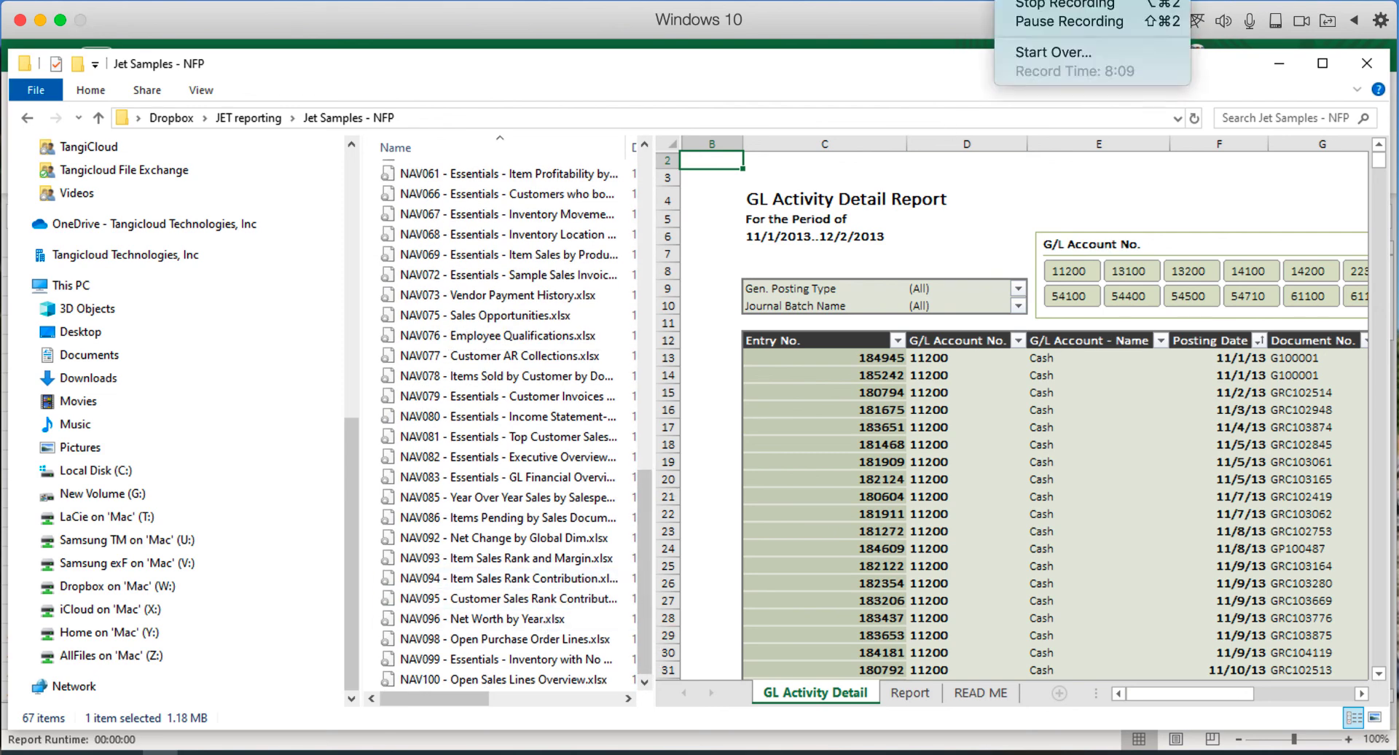
click(1052, 20)
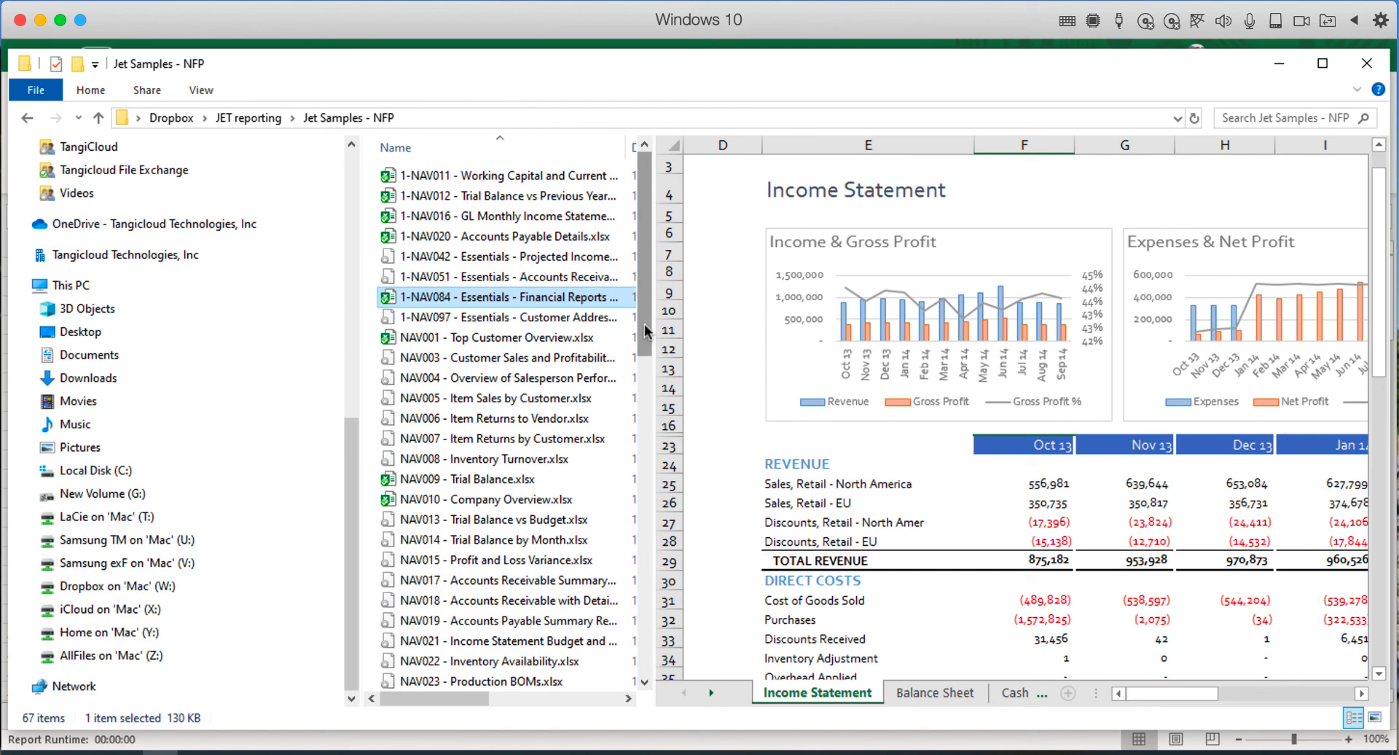
drag(644, 324, 664, 649)
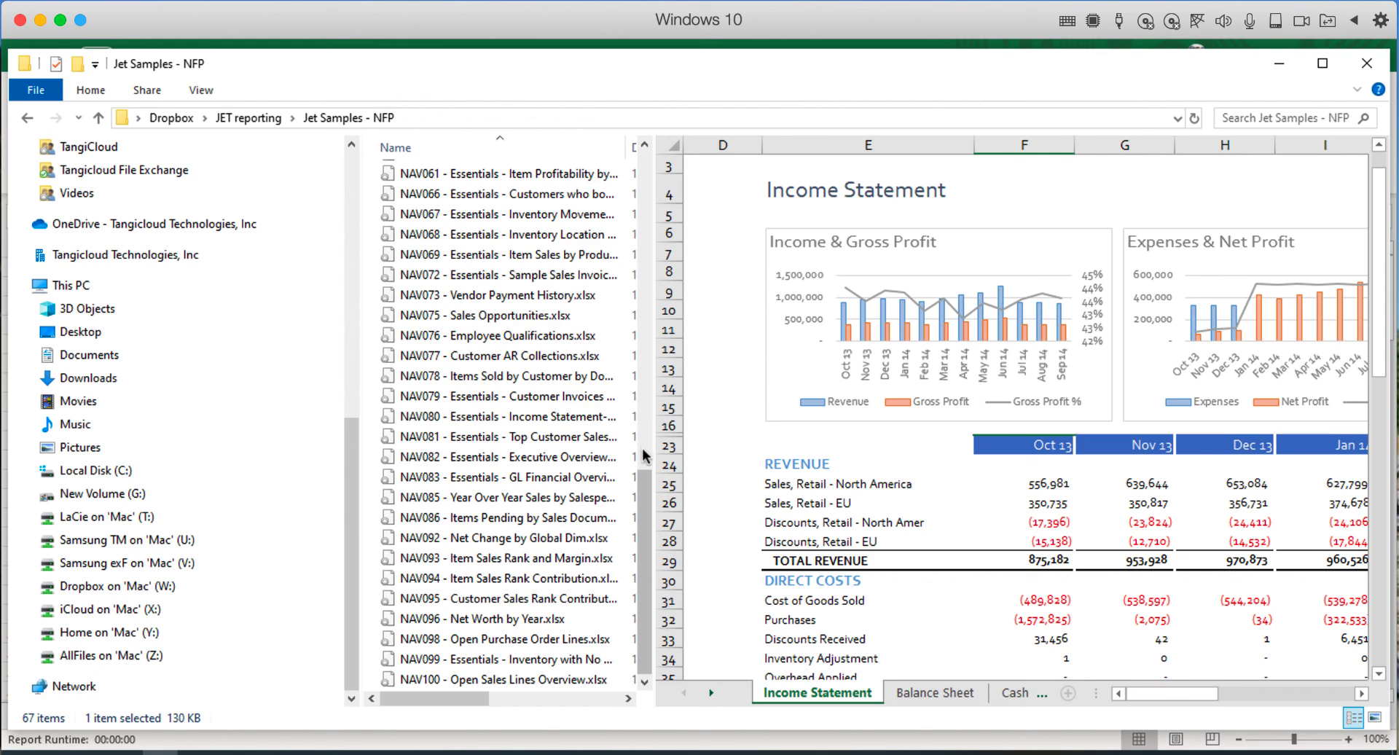
click(1006, 0)
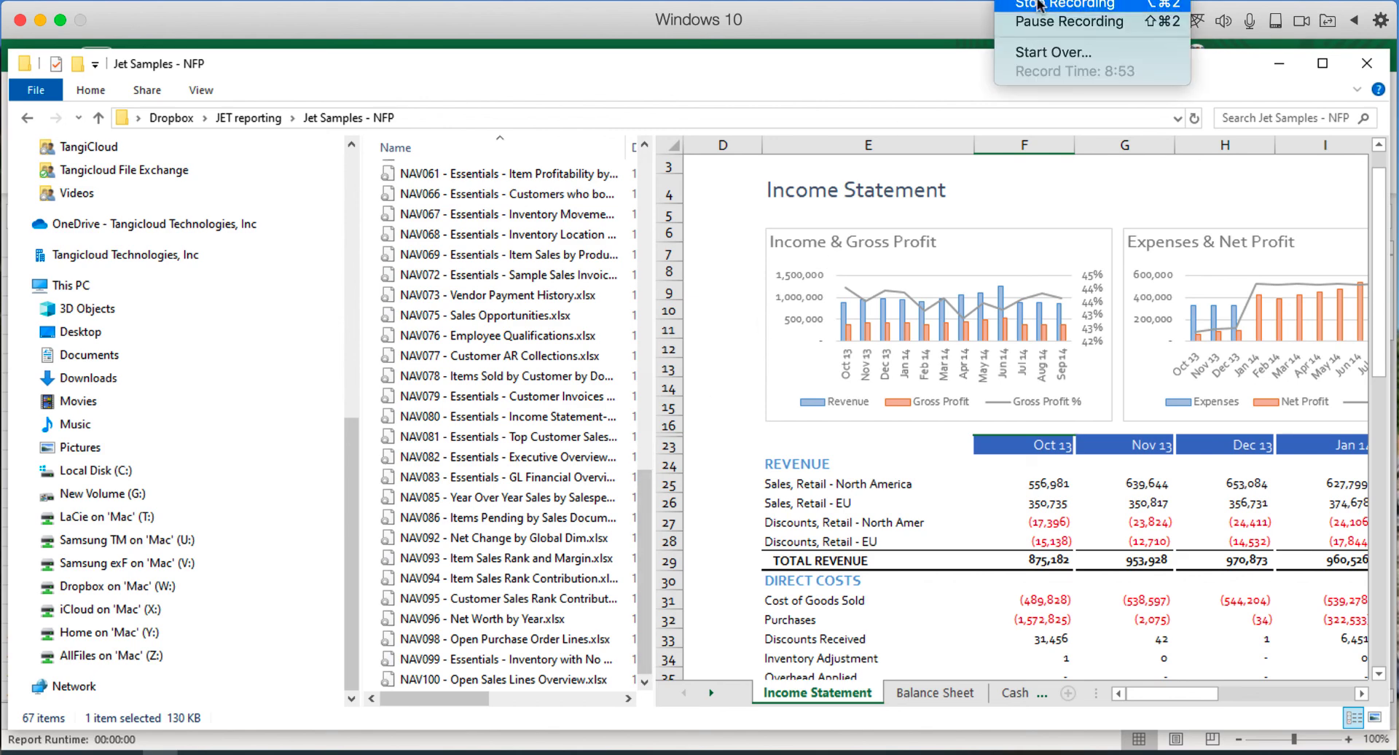